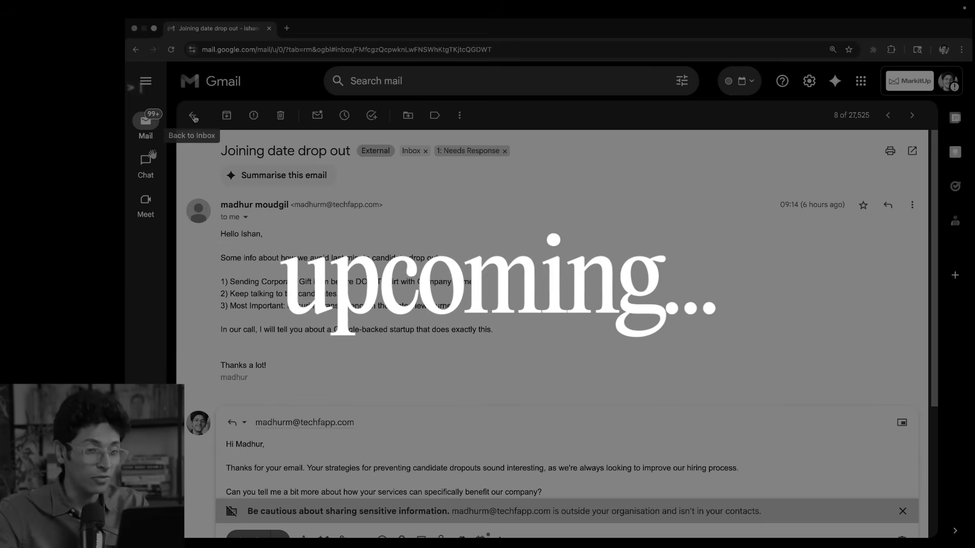
Return from the open email to the Gmail inbox.
left_click(192, 115)
scroll(323, 388, "down", 10)
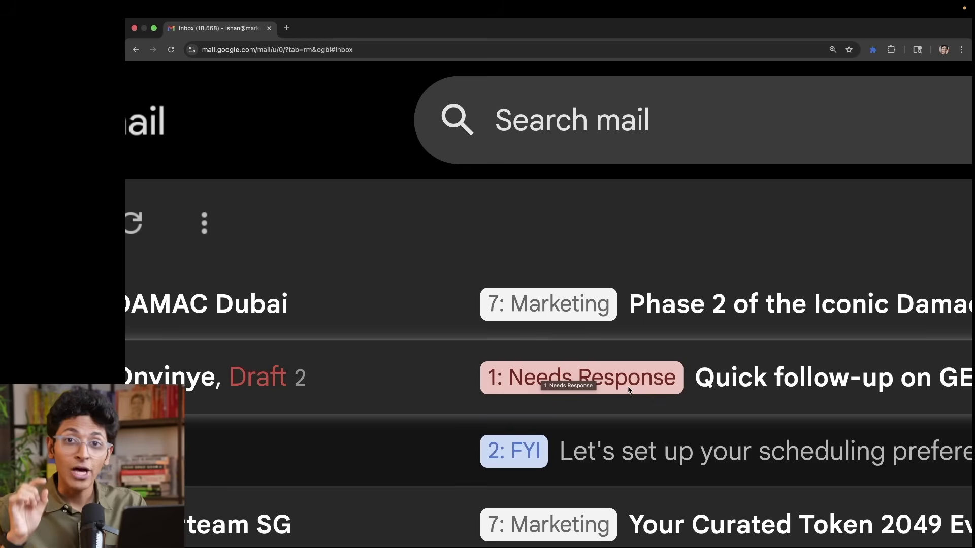
key("ctrl+0")
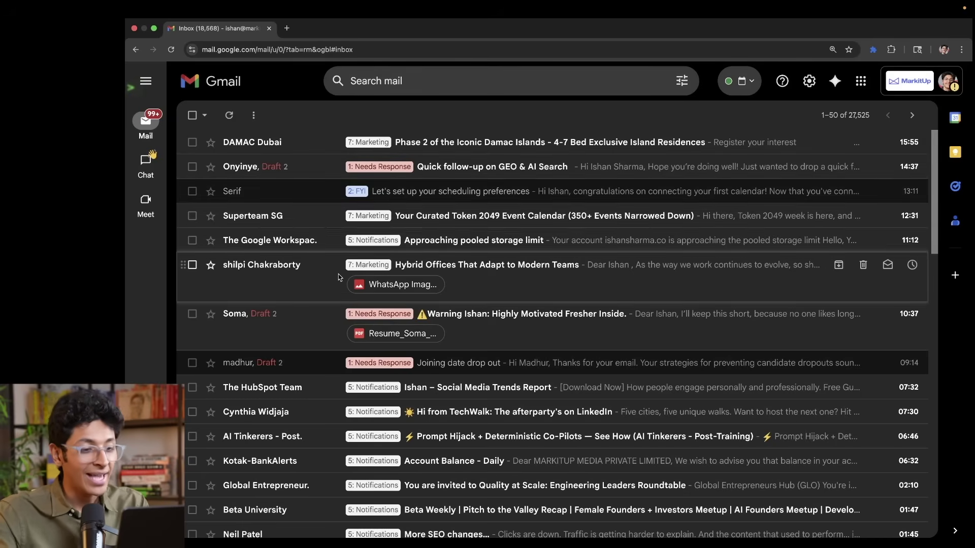
scroll(339, 277, "down", 5)
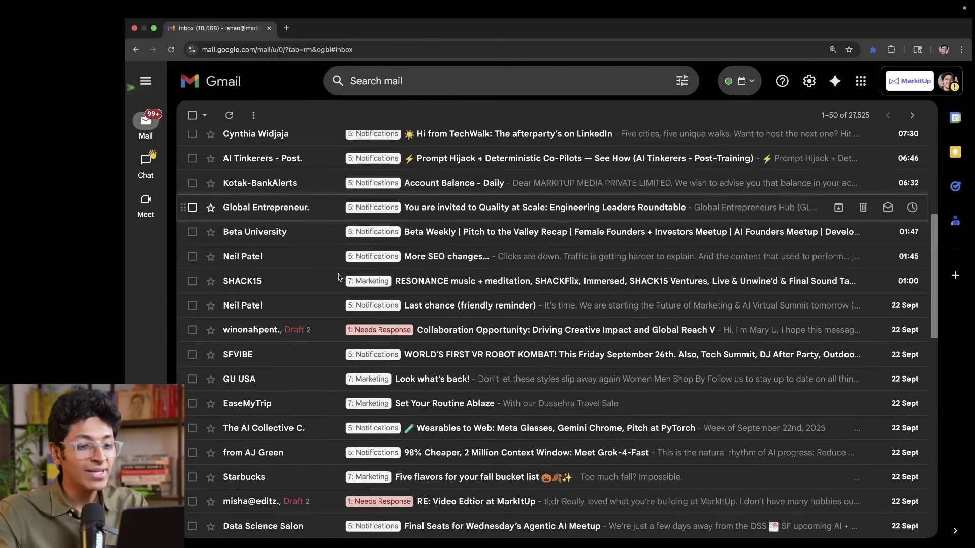
scroll(339, 277, "down", 2)
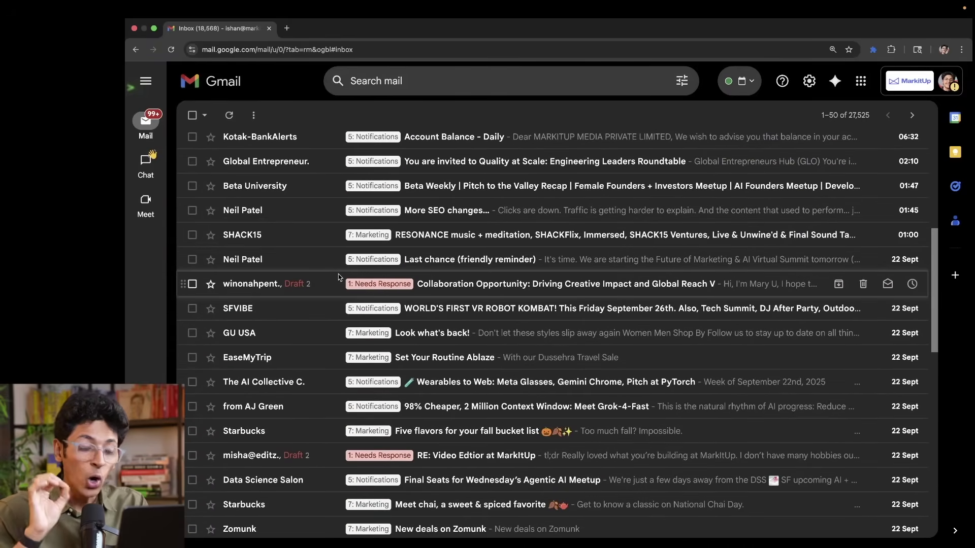
scroll(339, 277, "up", 7)
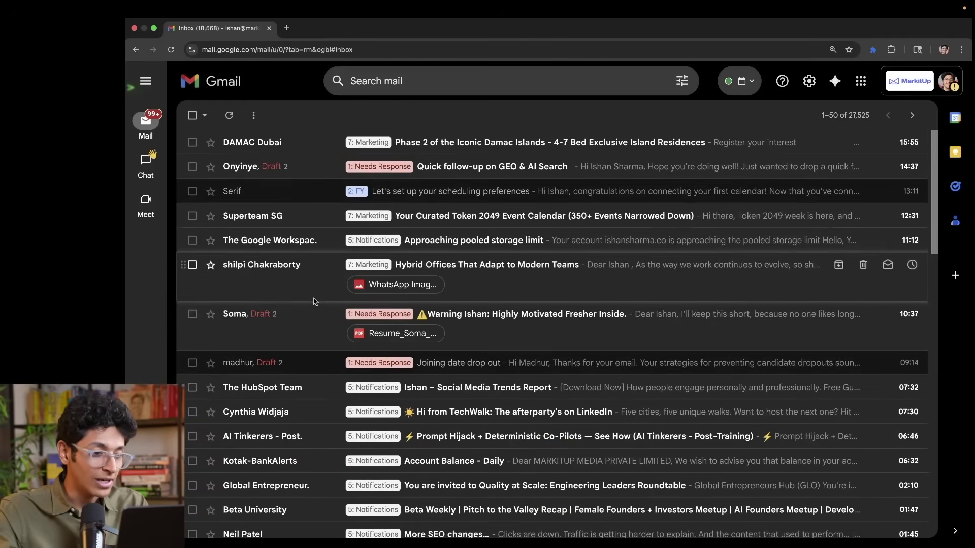
Open the Joining date drop out email and read through its drafted reply.
left_click(306, 366)
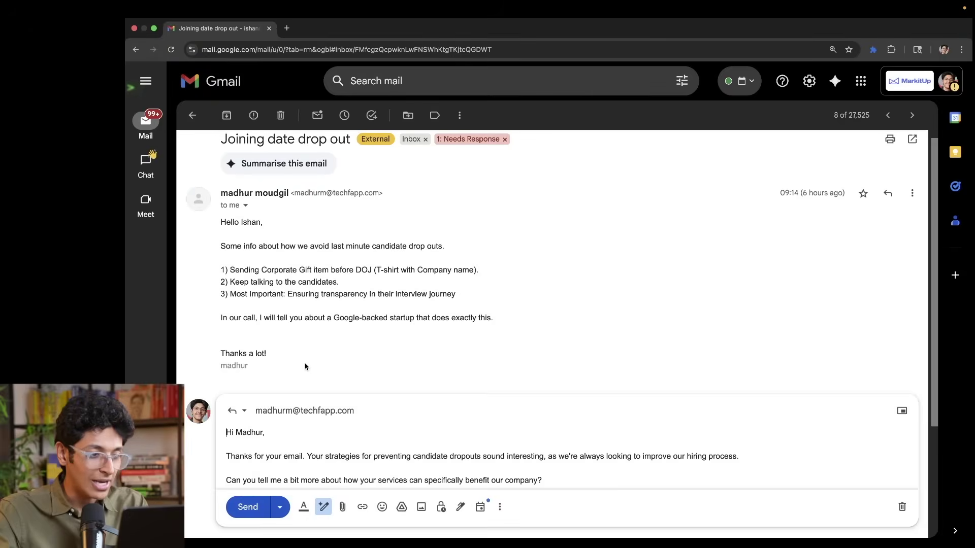
left_click_drag(239, 256, 455, 306)
left_click(356, 320)
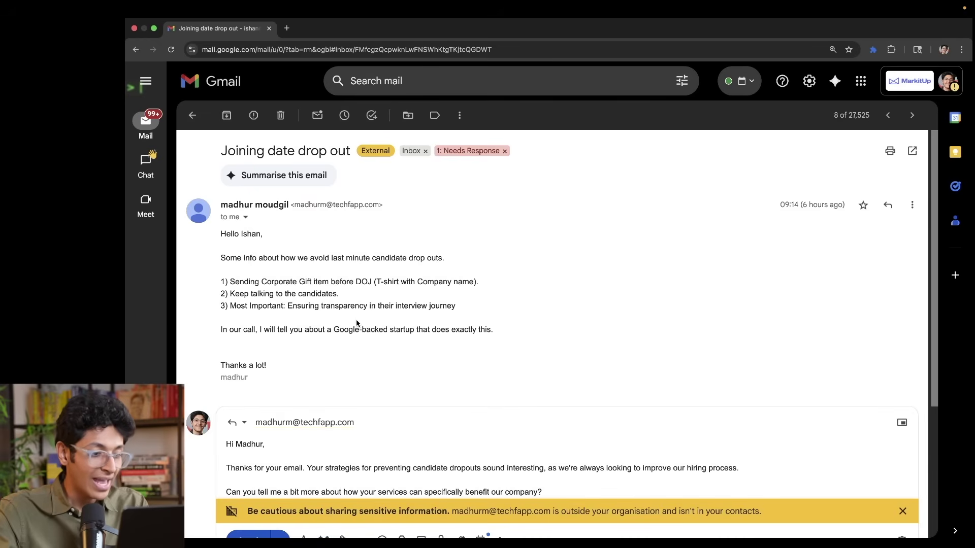
scroll(357, 320, "down", 4)
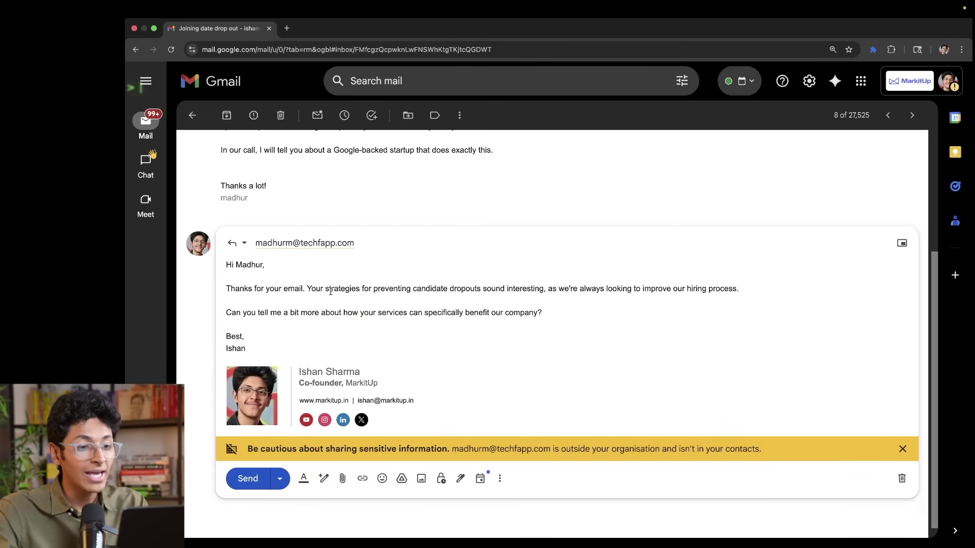
scroll(255, 284, "up", 3)
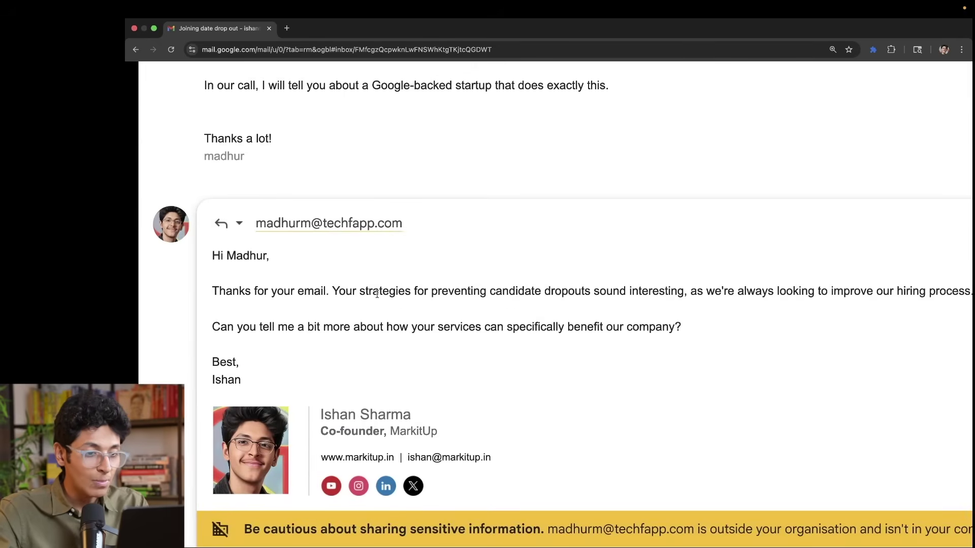
left_click_drag(382, 291, 603, 292)
left_click(689, 290)
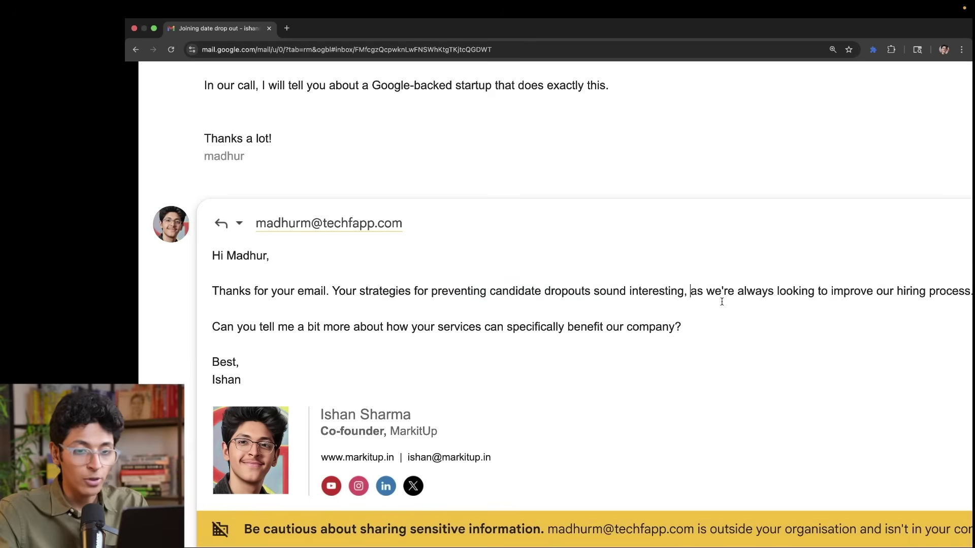
scroll(721, 302, "right", 3)
left_click_drag(679, 292, 817, 292)
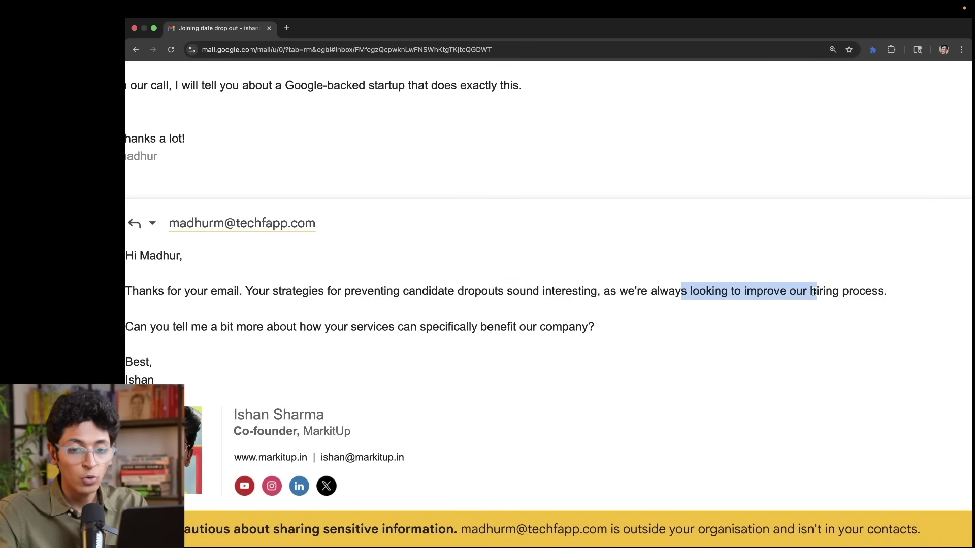
left_click(816, 292)
scroll(807, 292, "left", 2)
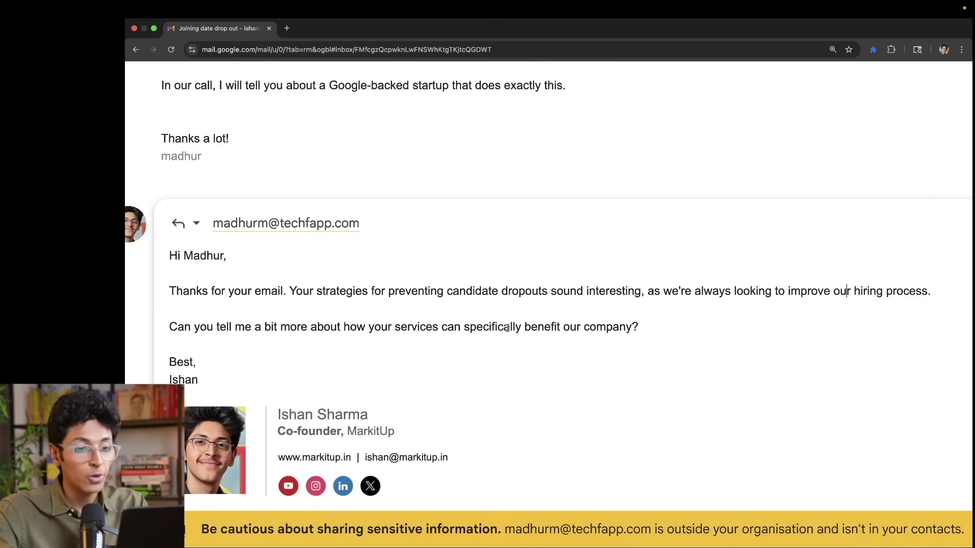
scroll(549, 332, "down", 5)
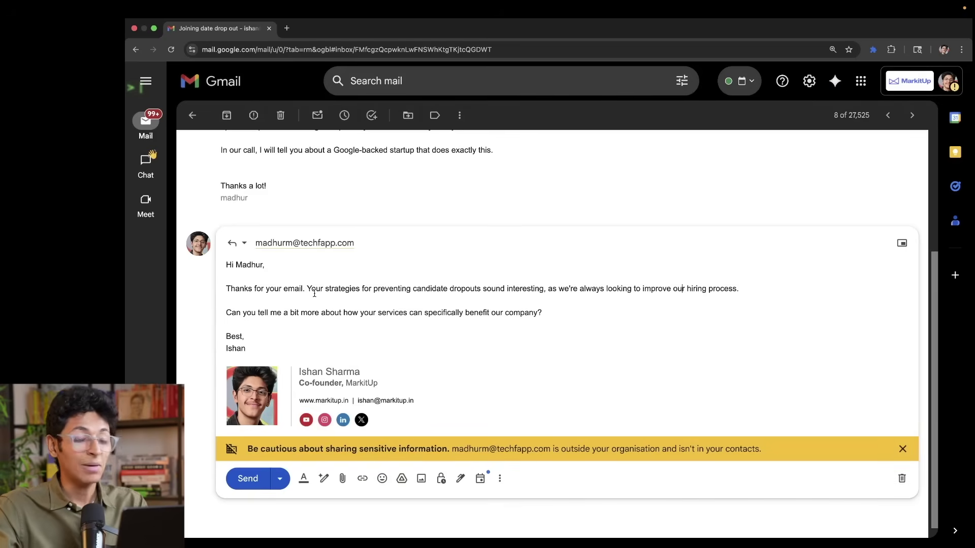
scroll(314, 294, "up", 4)
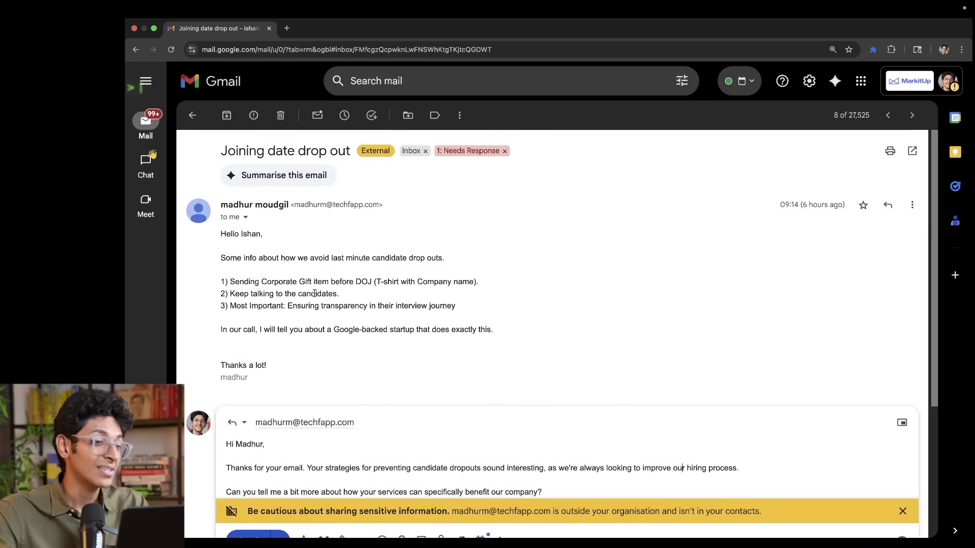
Review the Video Editor at MarkitUp thread's draft, then go back to the inbox.
left_click(194, 117)
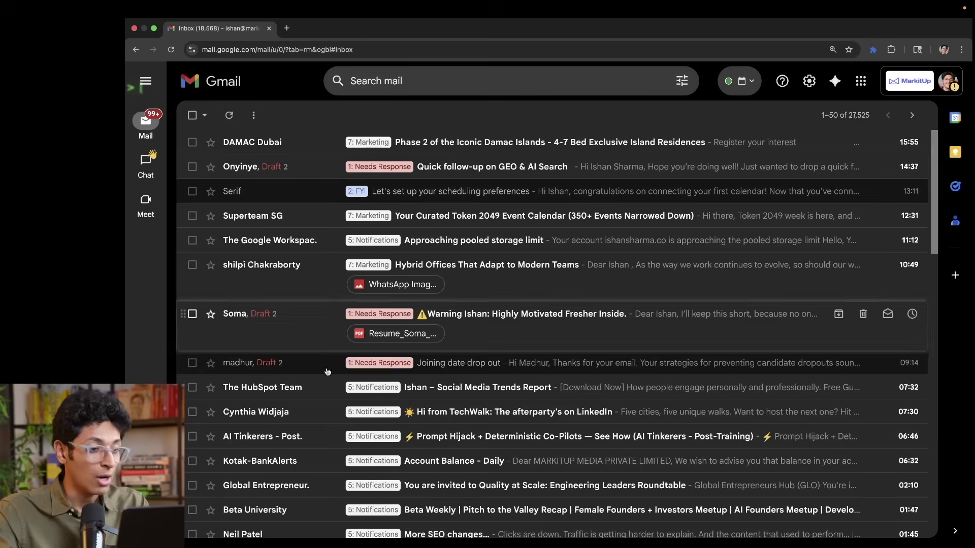
scroll(322, 388, "down", 8)
scroll(323, 388, "down", 1)
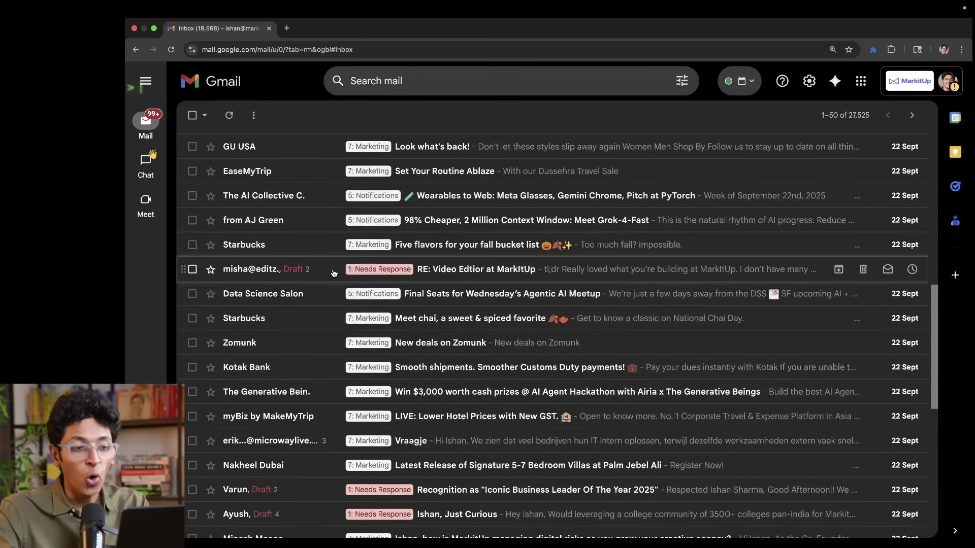
left_click(333, 272)
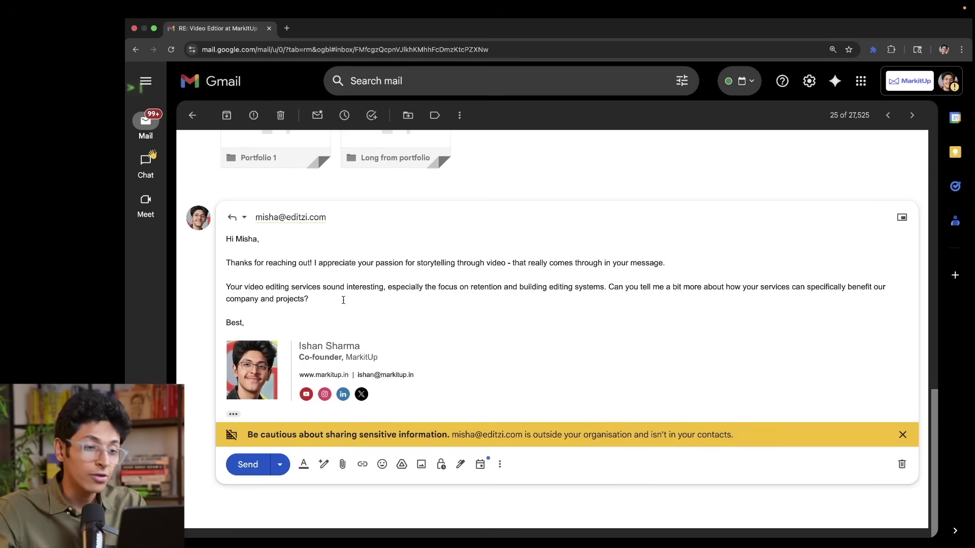
scroll(343, 300, "up", 15)
left_click(194, 116)
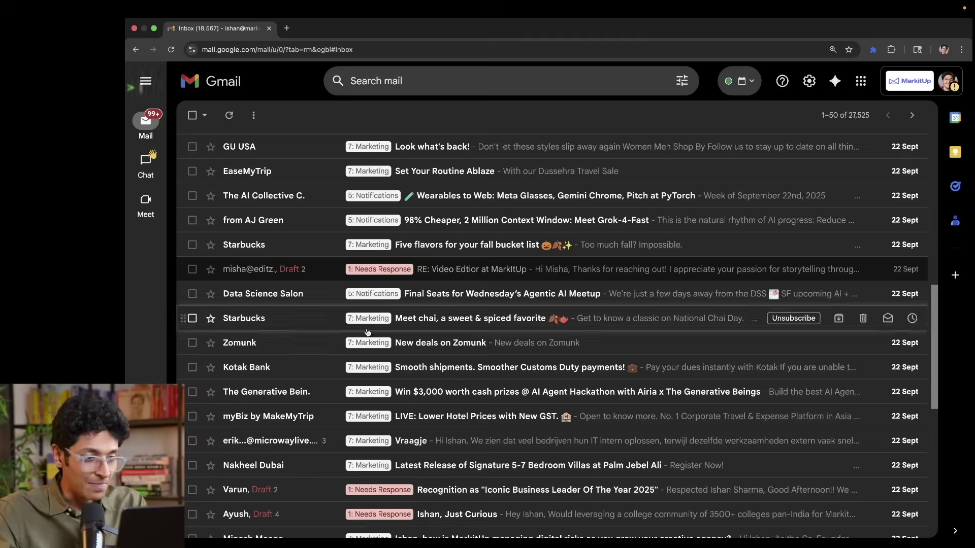
Filter Gmail to show only the 1: Needs Response label.
mouse_move(250, 273)
scroll(253, 295, "down", 2)
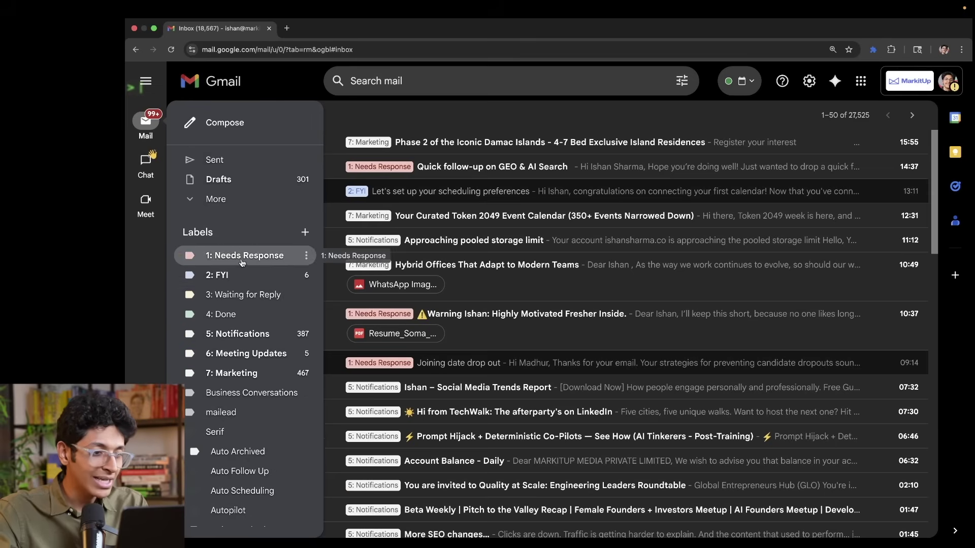
left_click(242, 259)
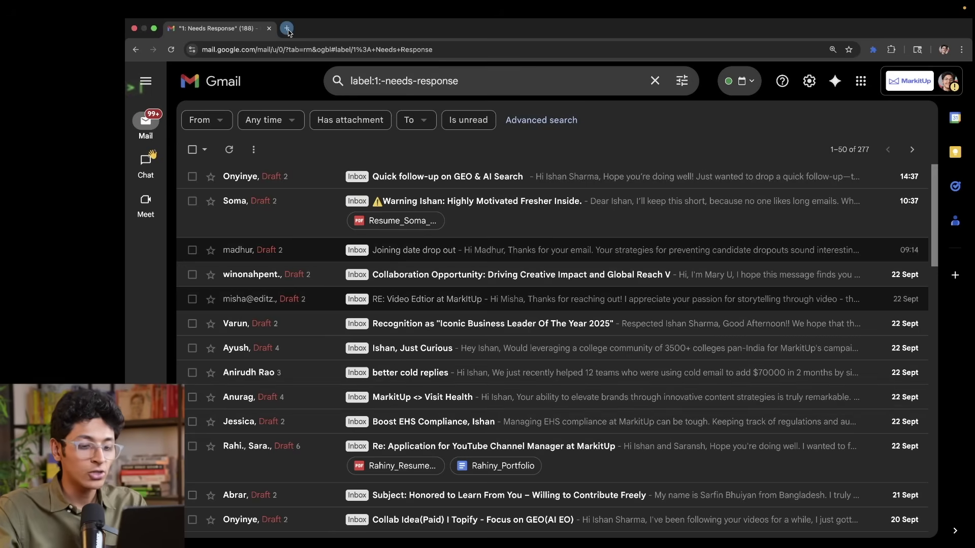
Load the Serif website in a new browser tab.
left_click(288, 29)
type("ser")
key("Return")
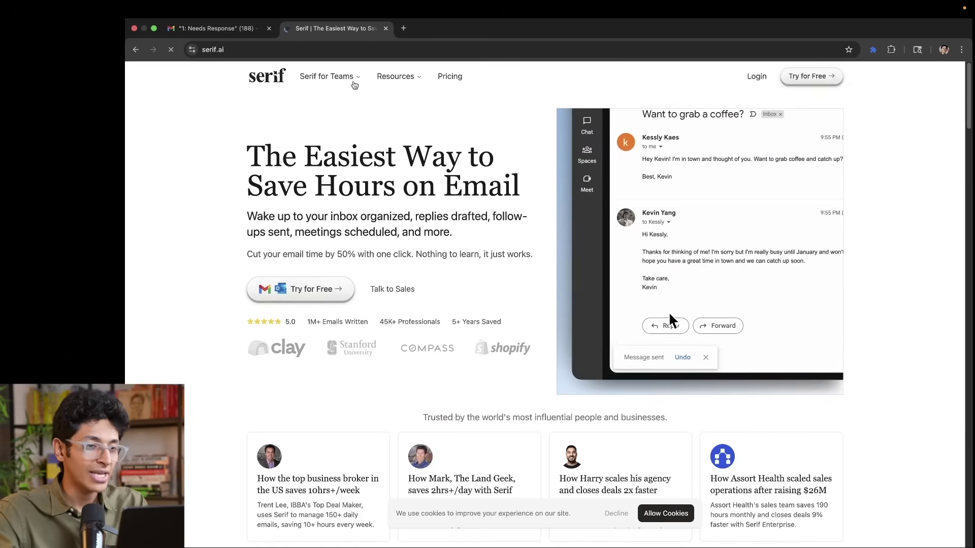
Log in to the Serif dashboard with the Google account.
mouse_move(343, 82)
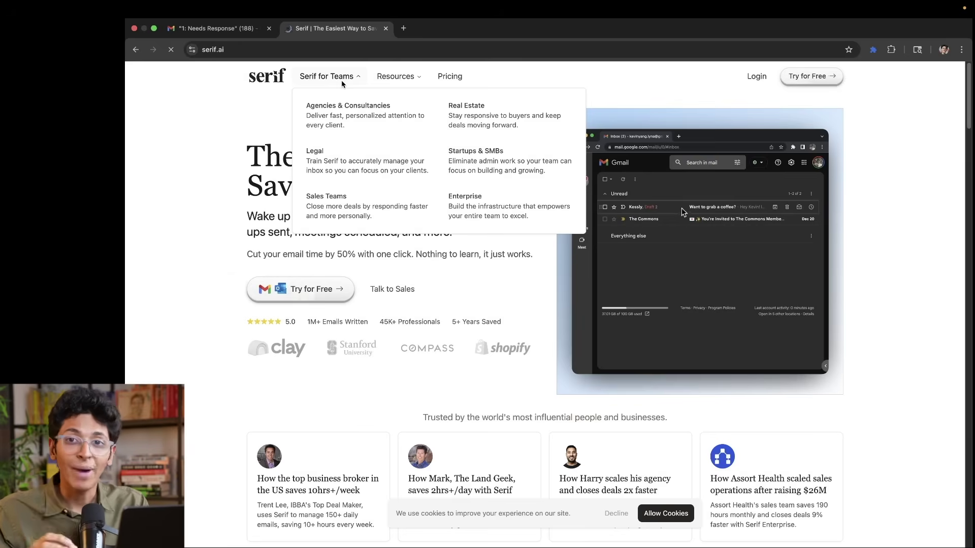
left_click(547, 304)
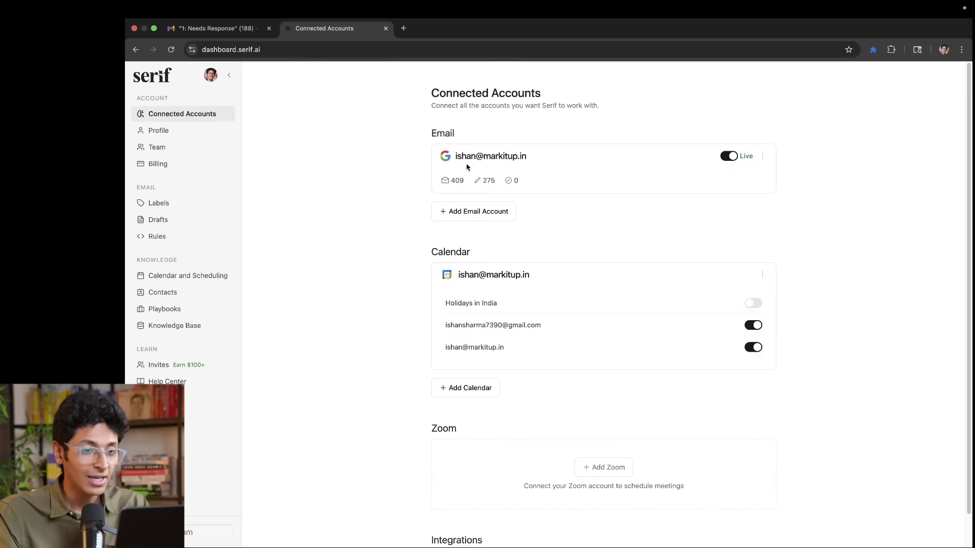
Check the live email account and its two enabled calendars under Connected Accounts.
mouse_move(454, 181)
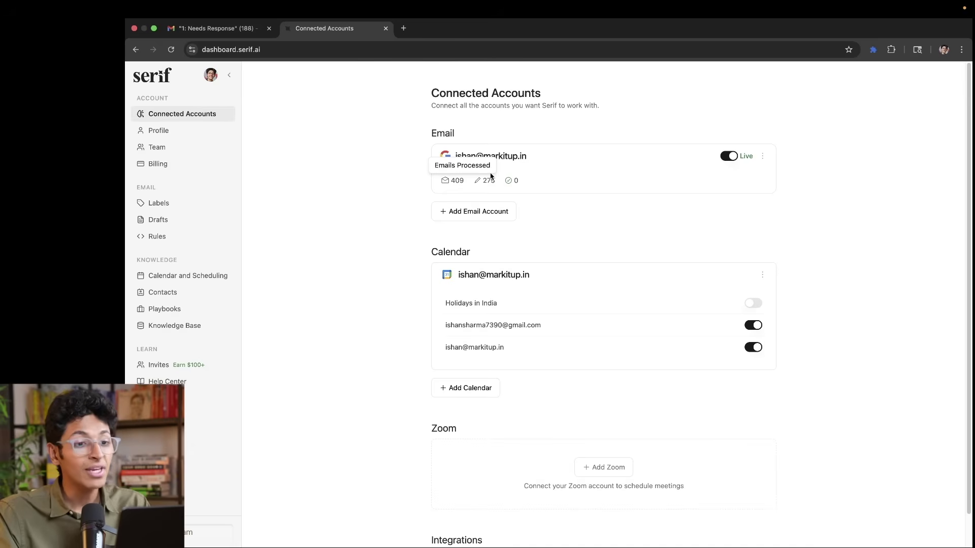
mouse_move(490, 181)
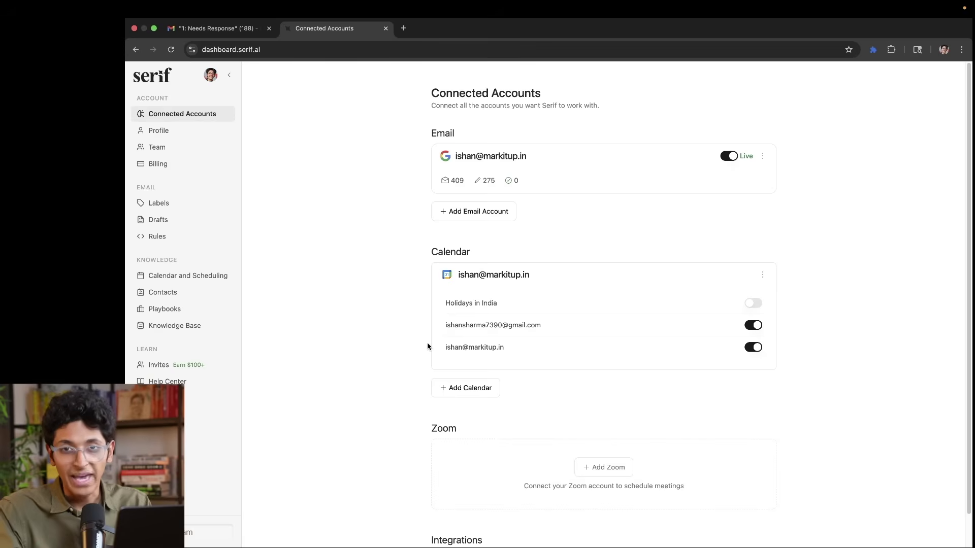
left_click(171, 206)
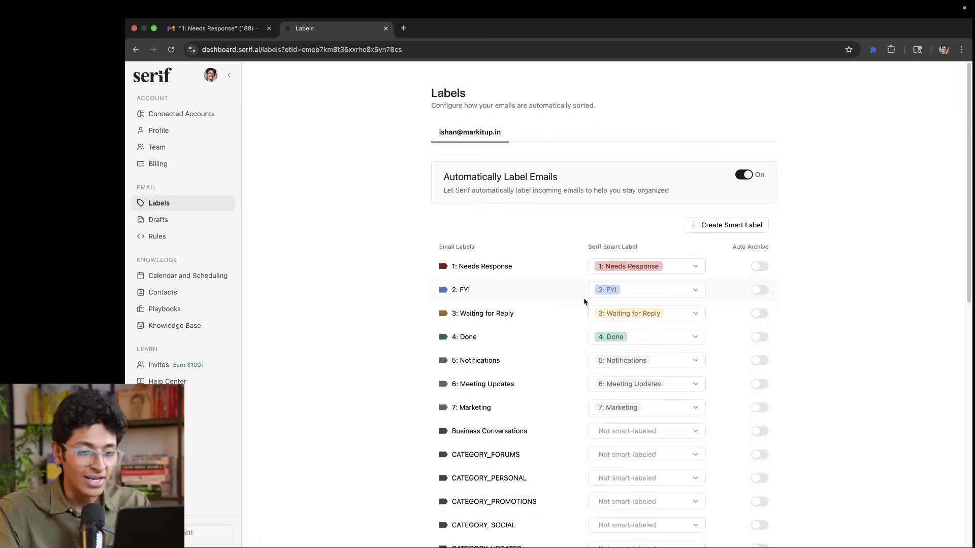
Zoom out to view the full inbox-to-smart-label table with its Auto Archive column.
scroll(584, 303, "up", 5, "ctrl")
scroll(731, 274, "down", 2)
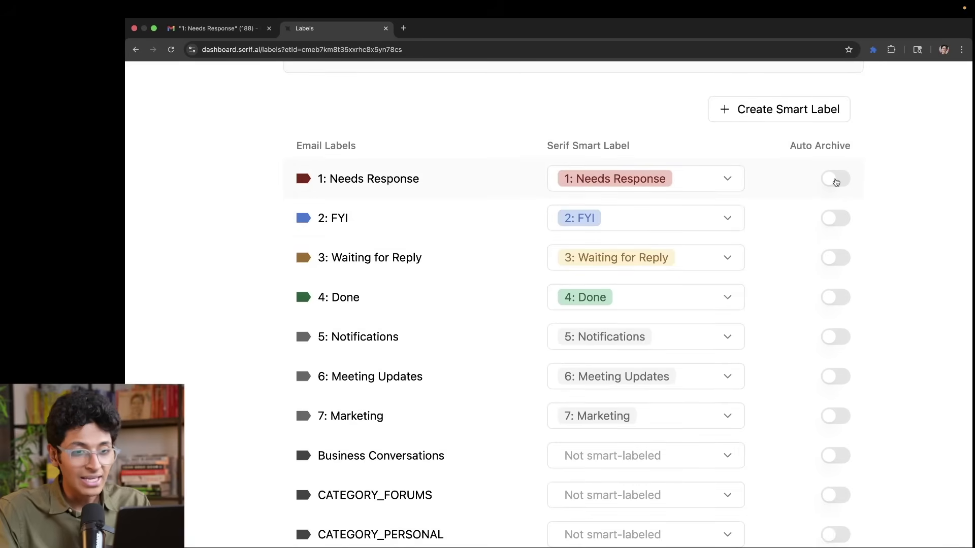
key("super+minus")
key("super+minus")
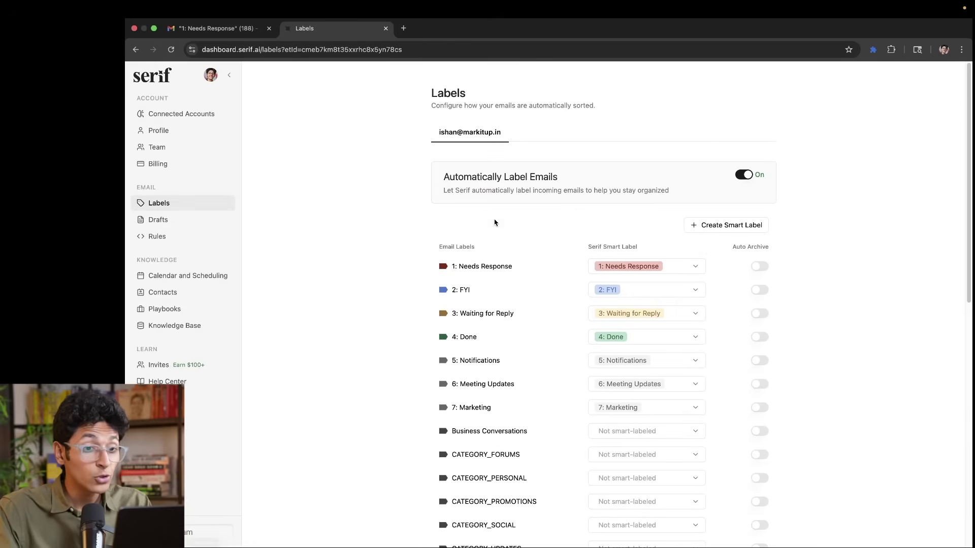
left_click(199, 221)
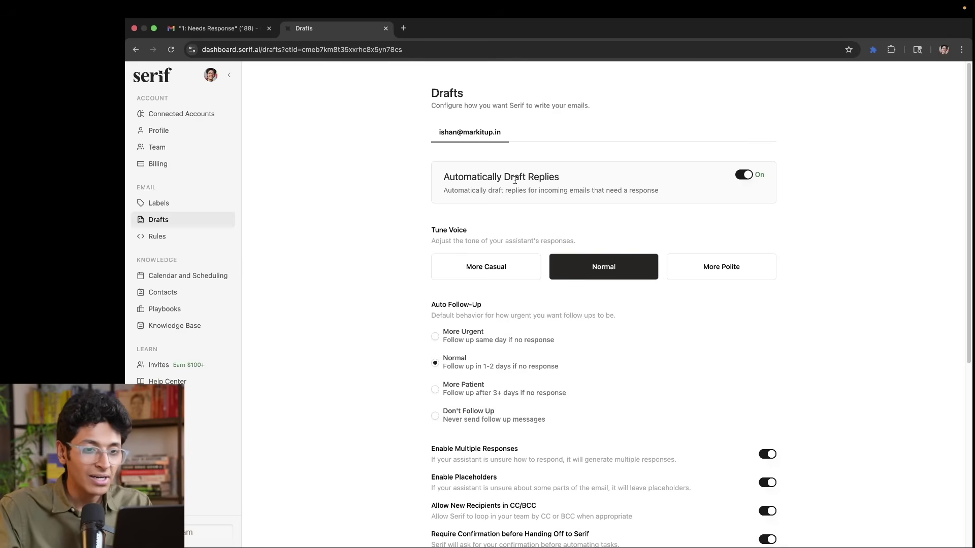
Scroll through the Drafts page's tone, follow-up, toggle, signature and text style settings.
scroll(420, 237, "down", 5)
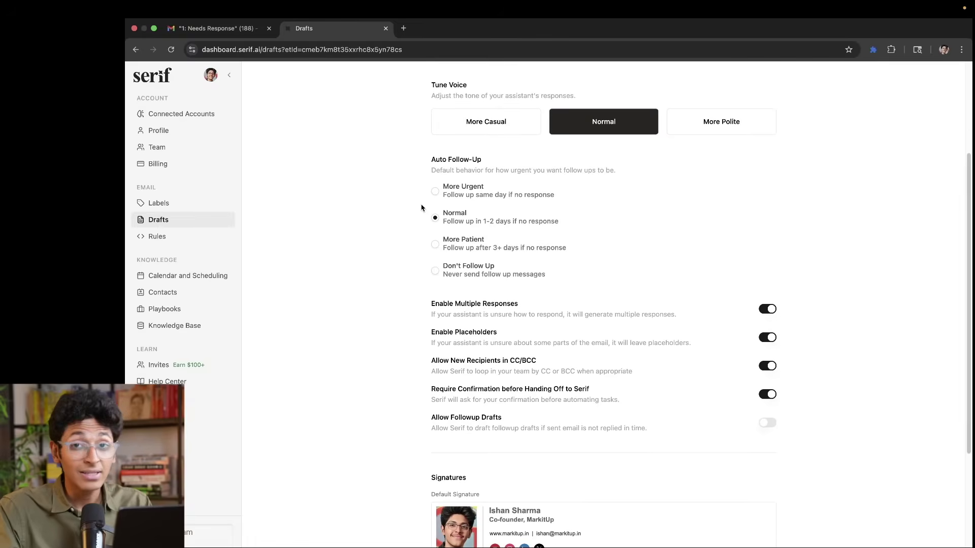
scroll(534, 169, "up", 5)
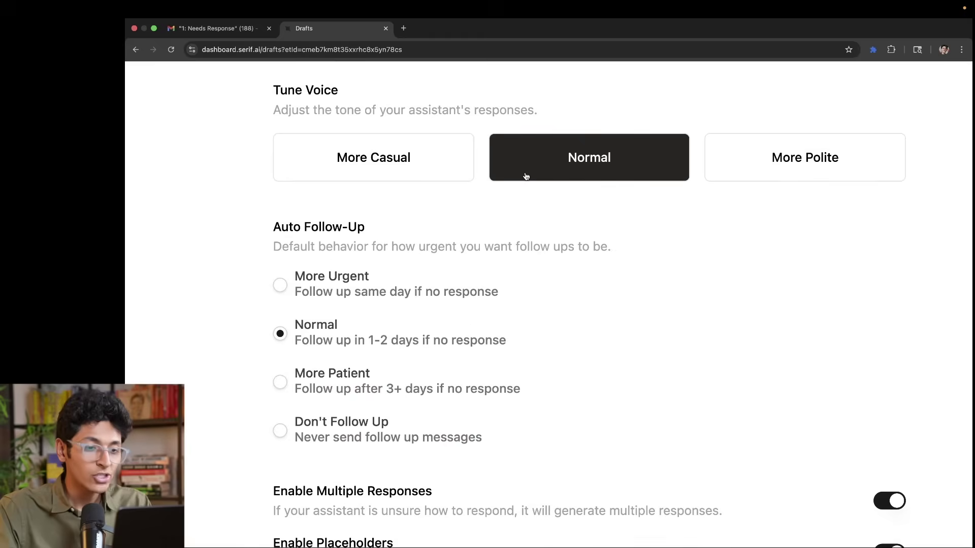
scroll(526, 176, "right", 1)
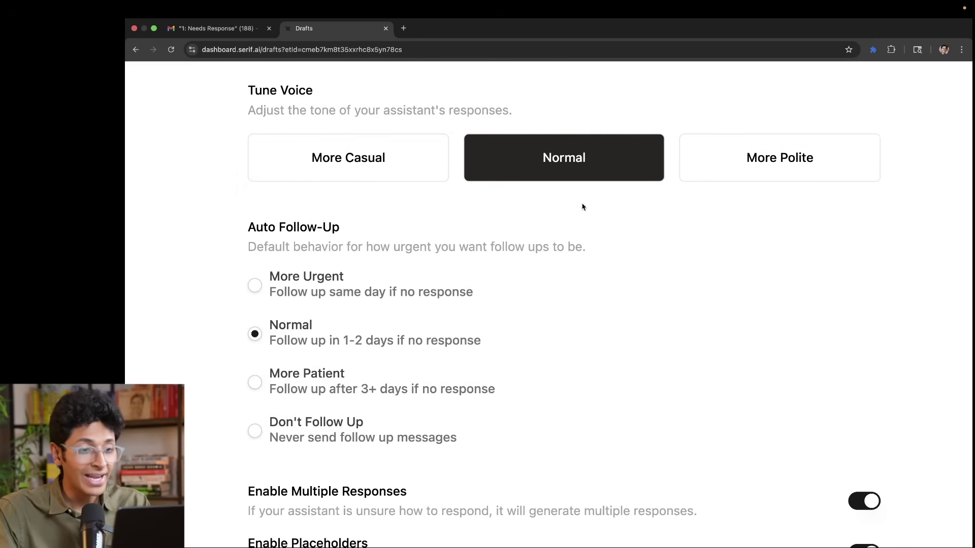
scroll(429, 239, "down", 3)
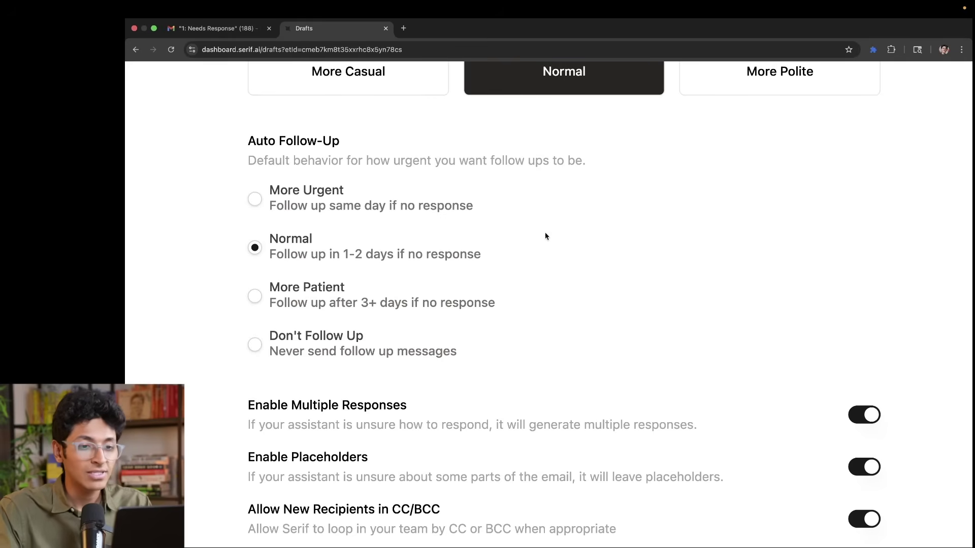
scroll(629, 310, "down", 5)
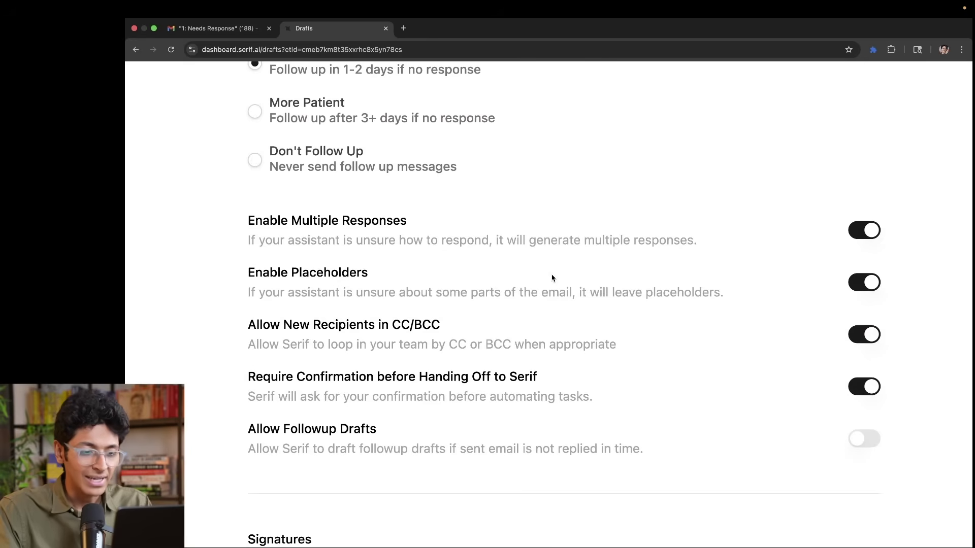
scroll(516, 365, "down", 1)
scroll(515, 365, "down", 6)
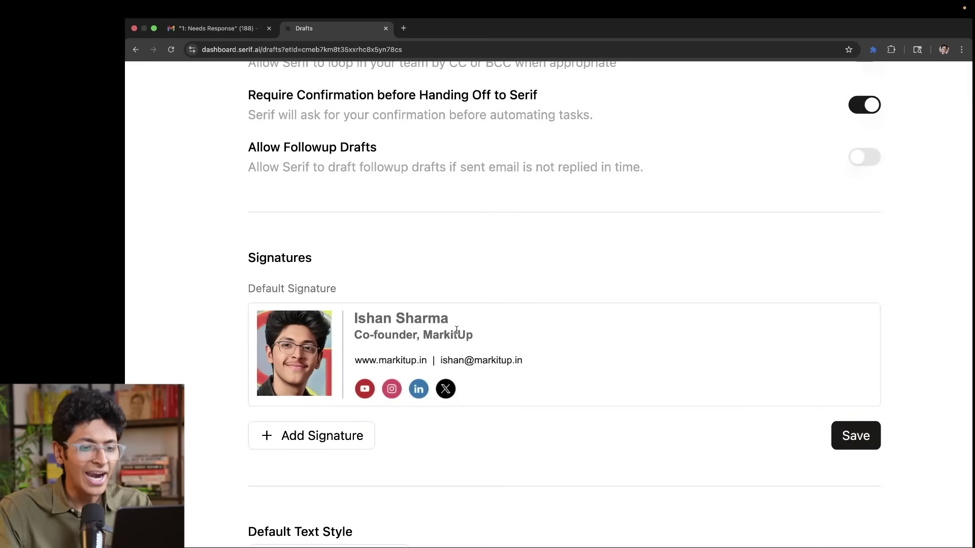
scroll(558, 358, "down", 3)
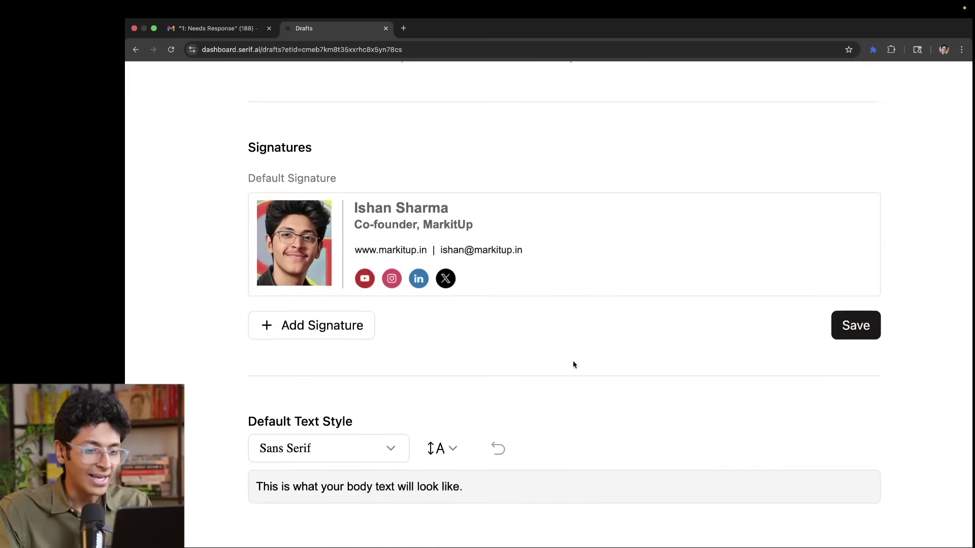
Zoom out to see all drafts settings, then check the empty Rules page.
key("super+minus")
key("super+minus")
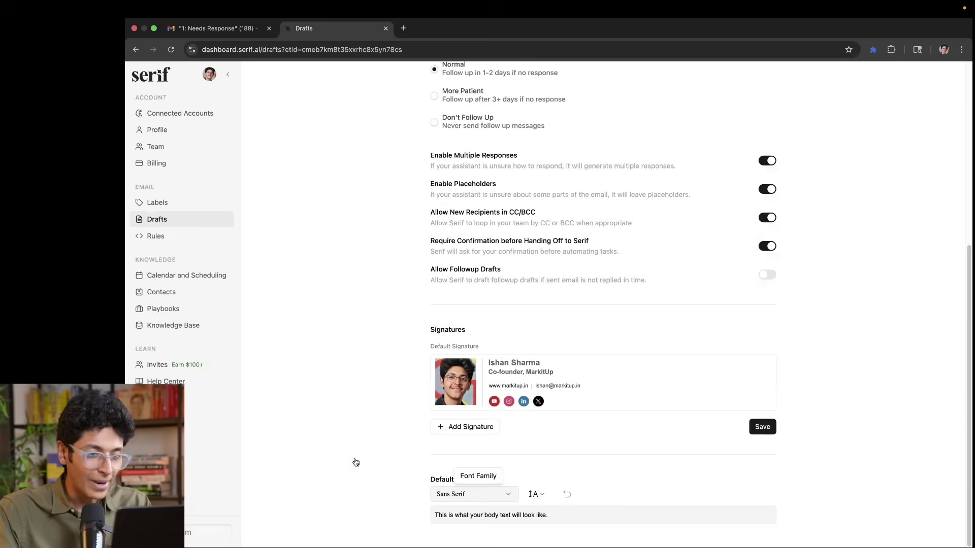
scroll(409, 377, "up", 5)
scroll(409, 377, "up", 1)
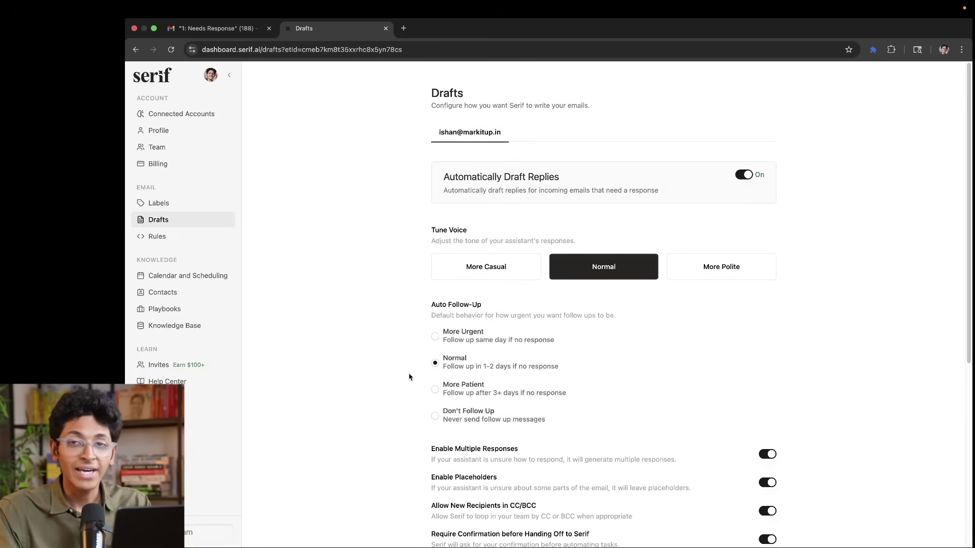
left_click(188, 241)
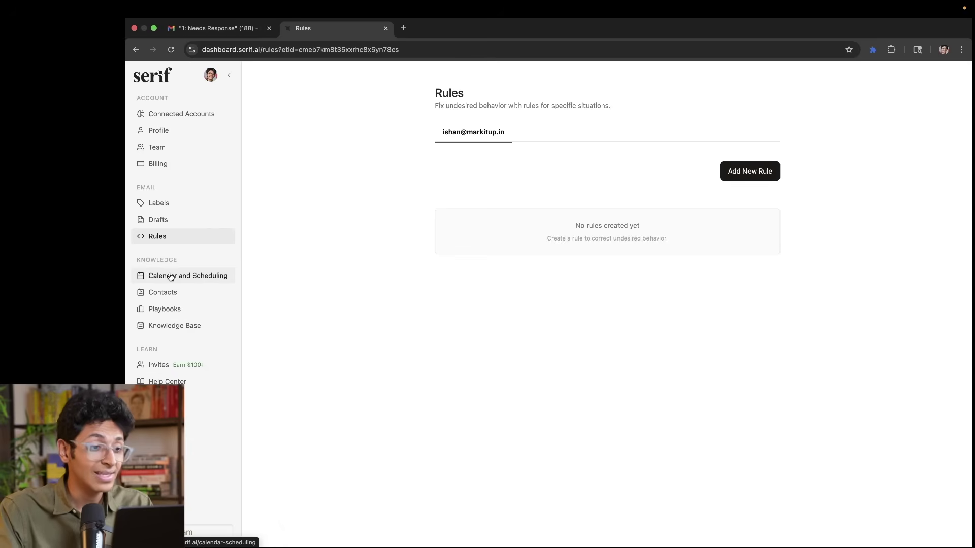
left_click(170, 276)
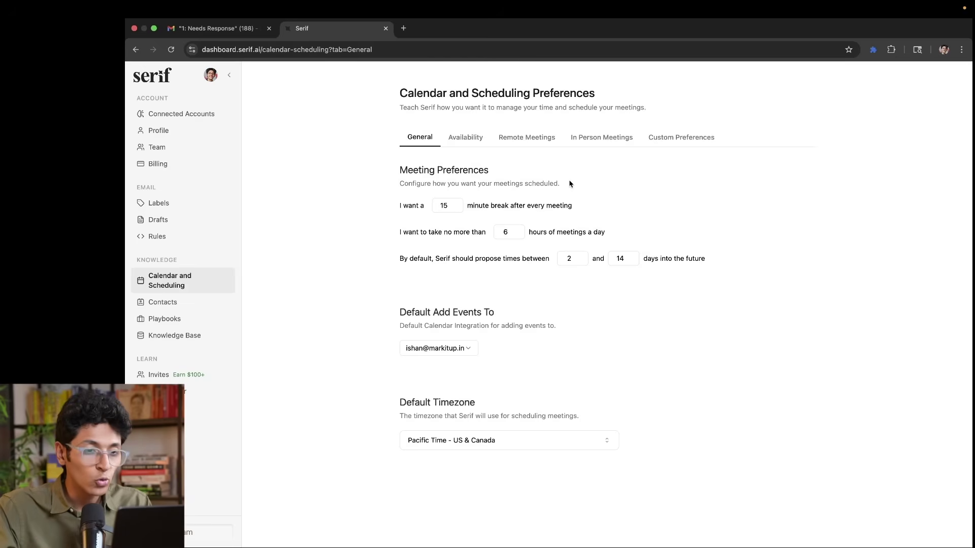
Browse the In Person, Remote (keeping Google Meet), Availability and General meeting preferences.
left_click(598, 142)
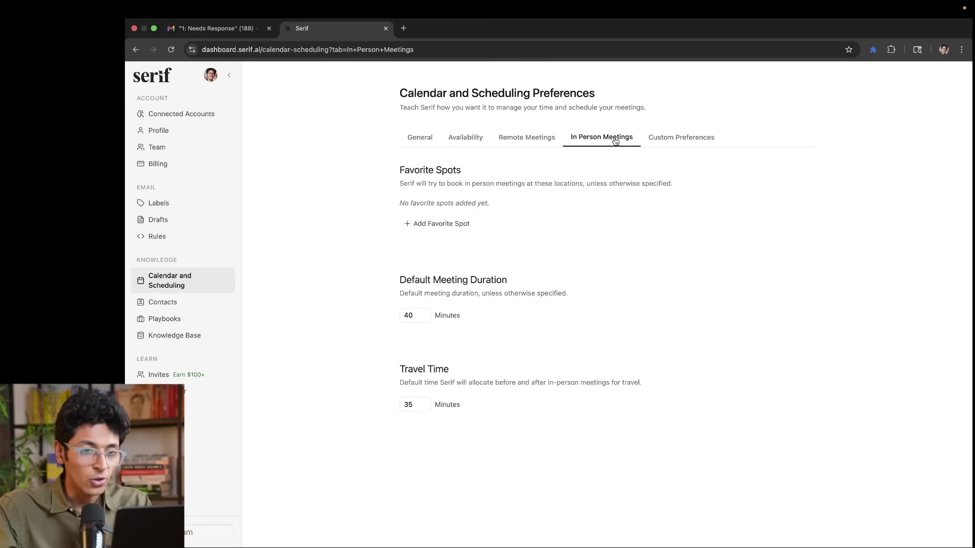
left_click(534, 140)
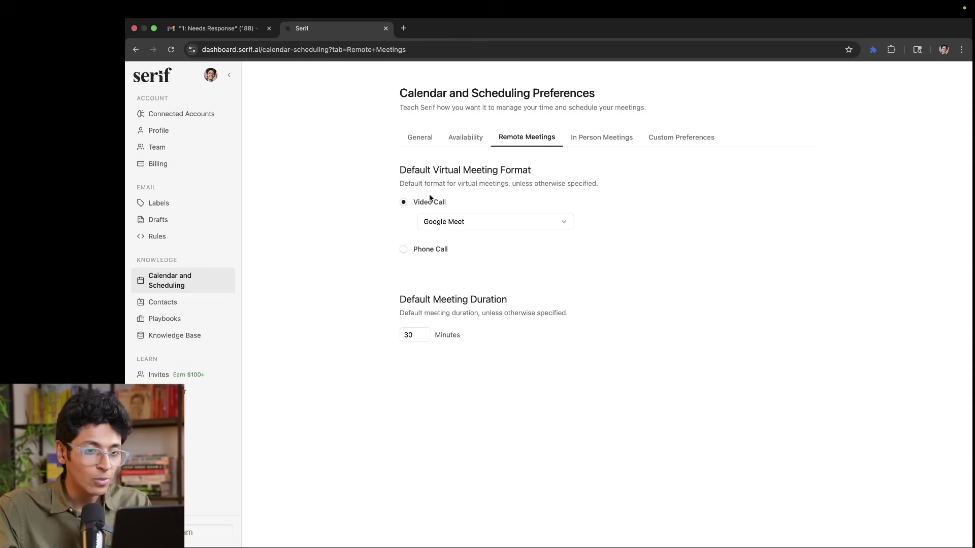
left_click(481, 224)
left_click(504, 206)
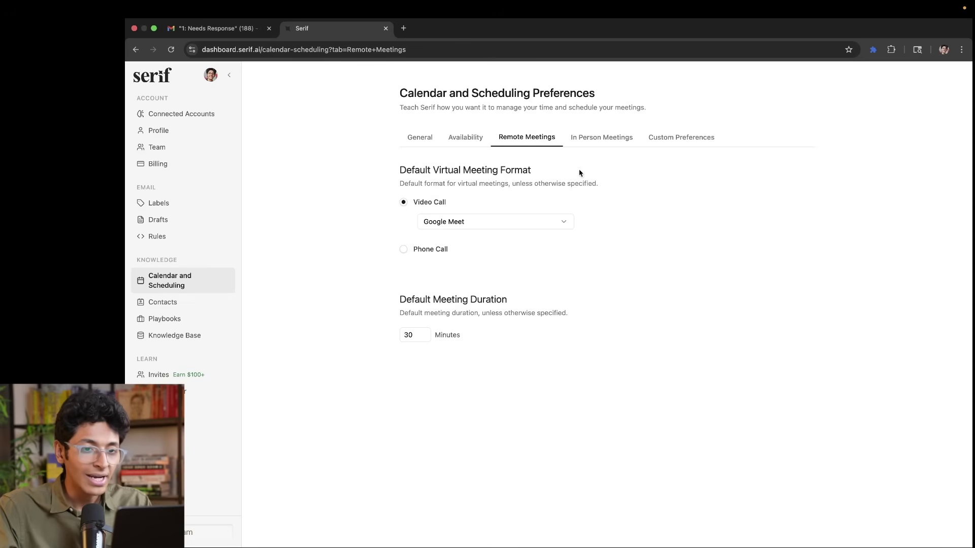
left_click(598, 142)
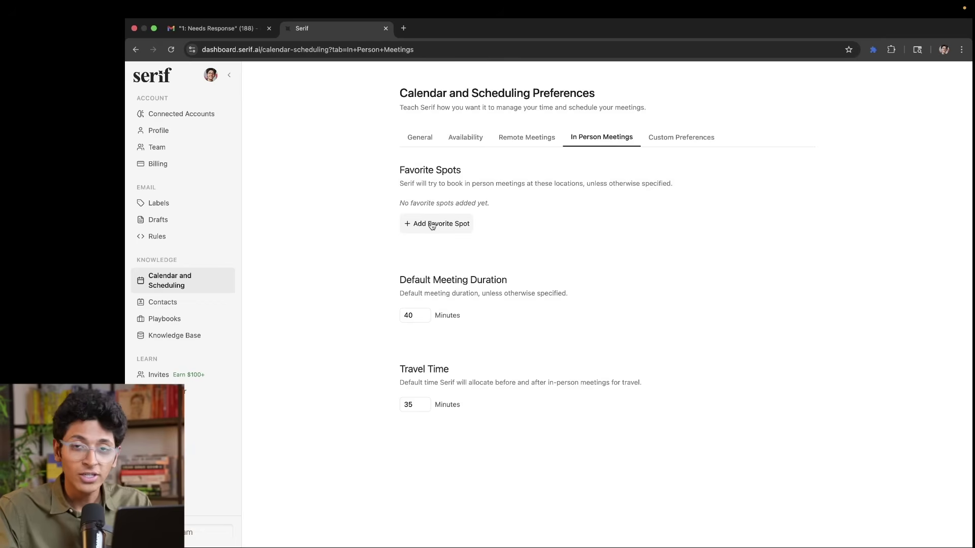
left_click(466, 140)
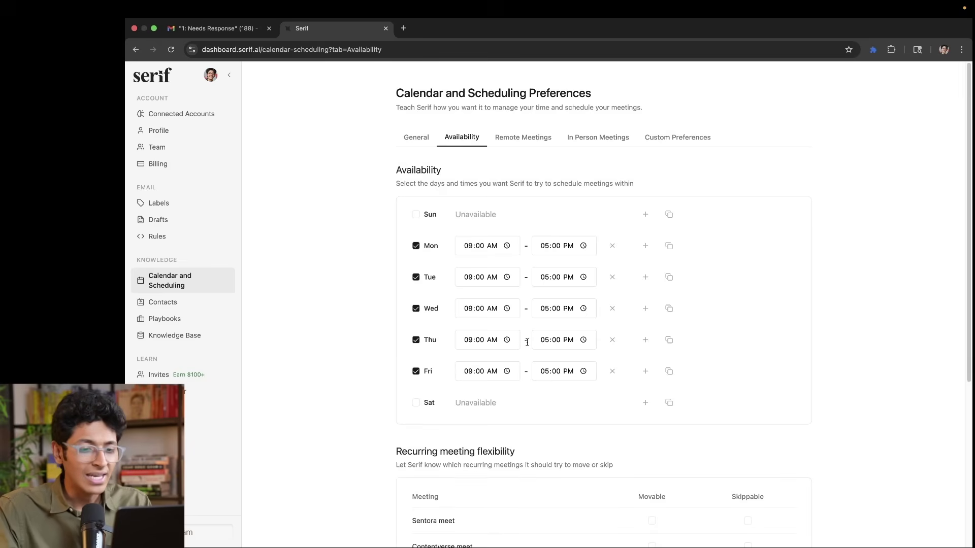
scroll(528, 325, "down", 3)
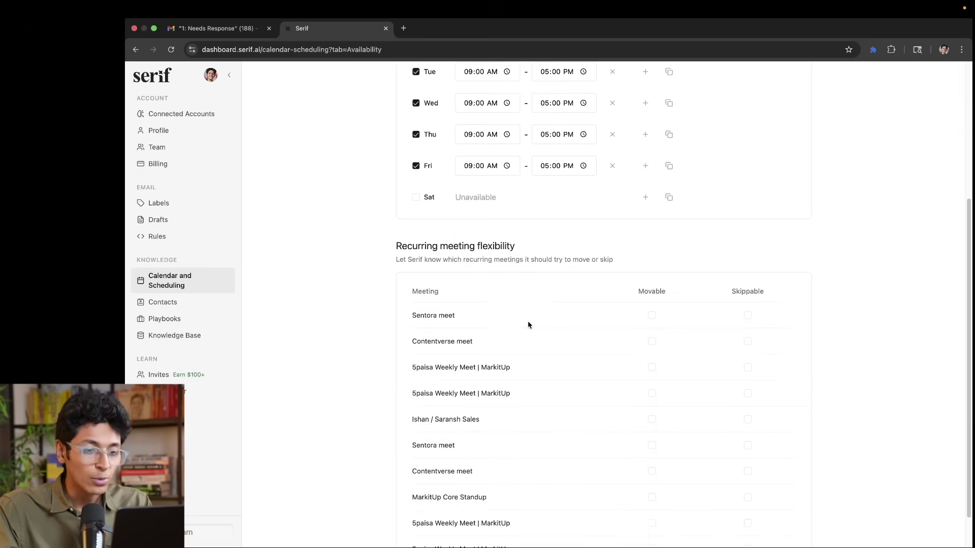
scroll(528, 324, "up", 5)
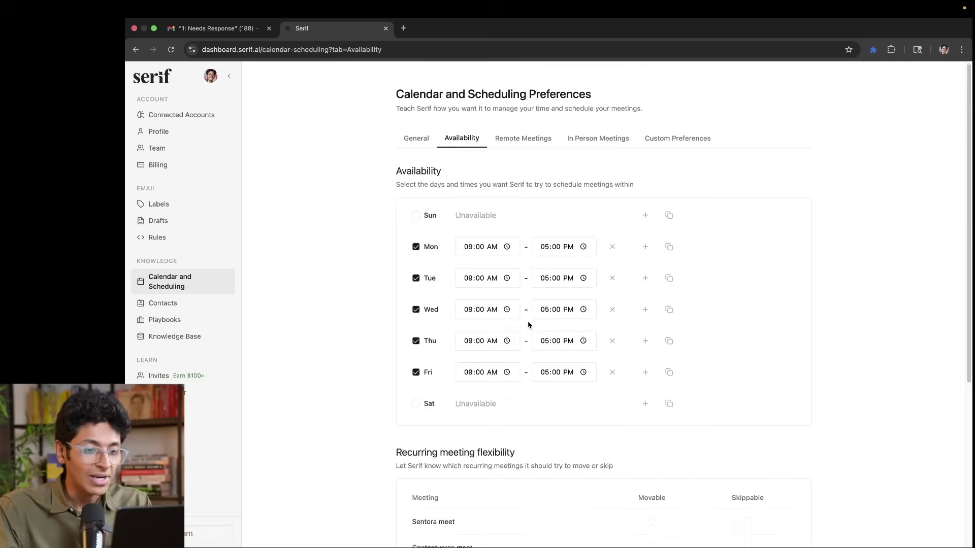
left_click(414, 143)
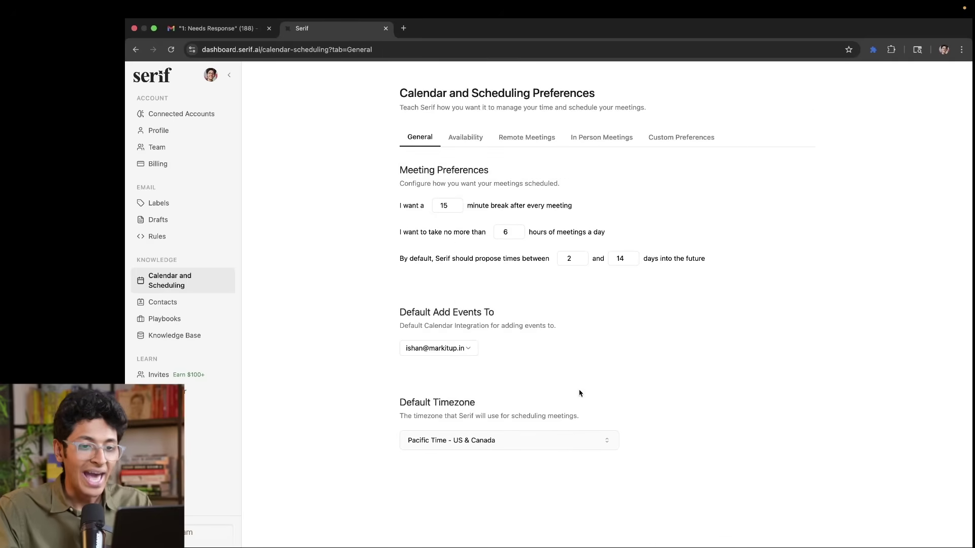
left_click(194, 308)
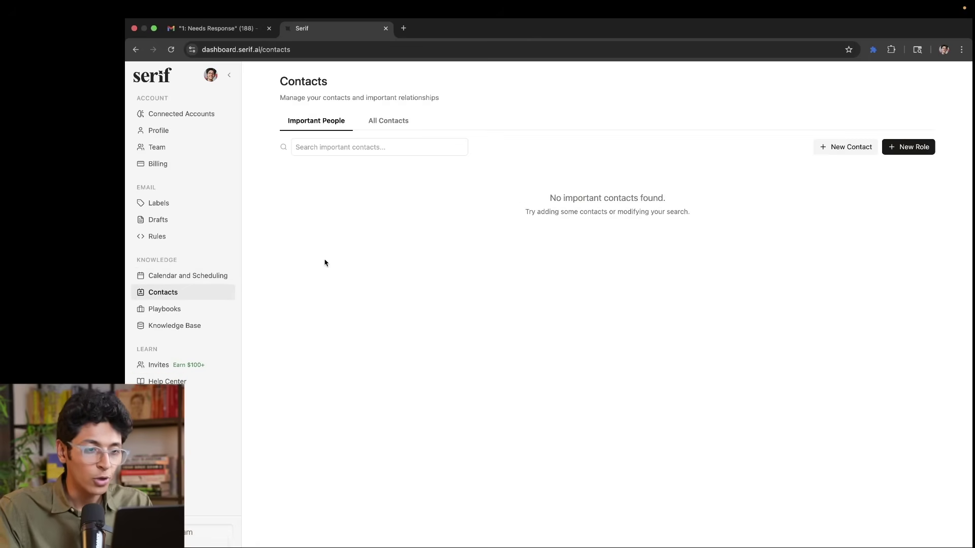
Open Playbooks and read the HR Sector Cold Outreach template's email body.
left_click(178, 314)
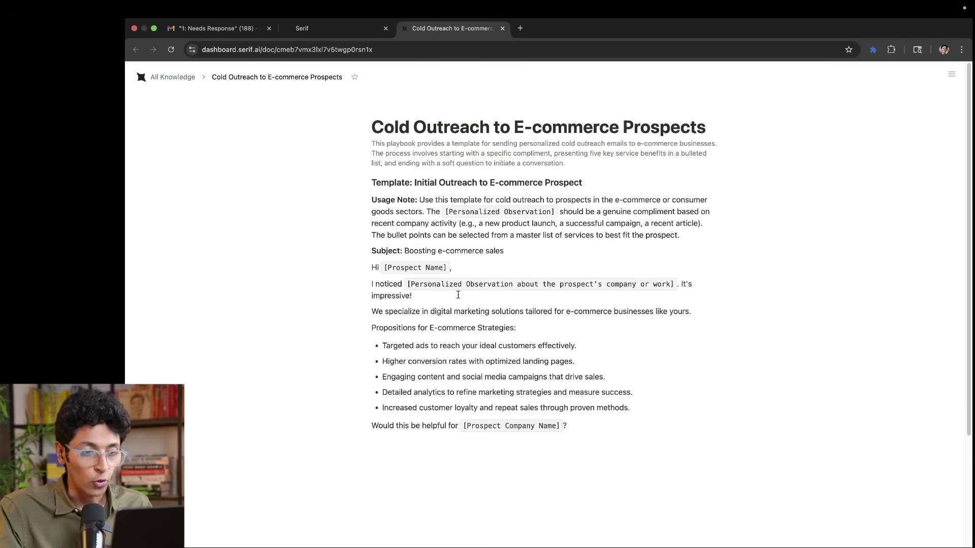
left_click_drag(371, 267, 632, 427)
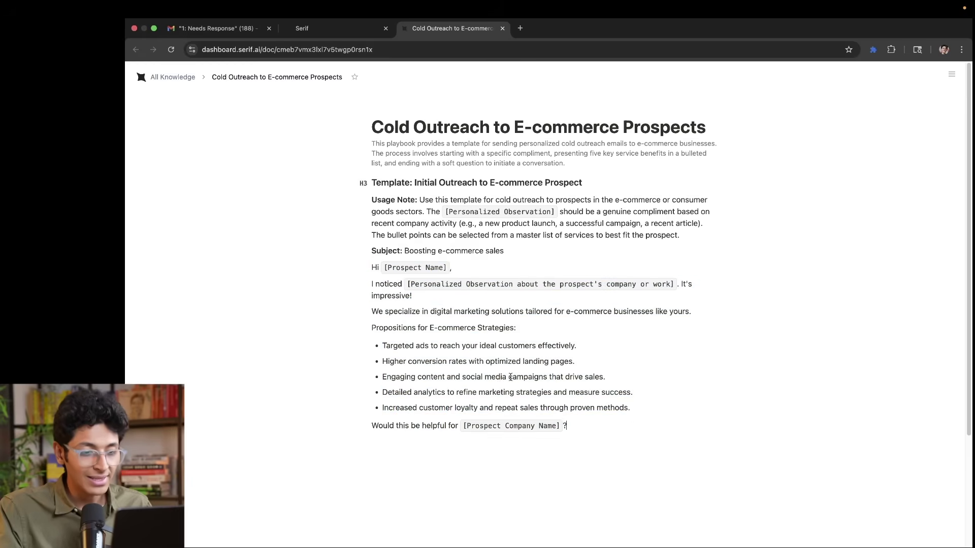
left_click(330, 29)
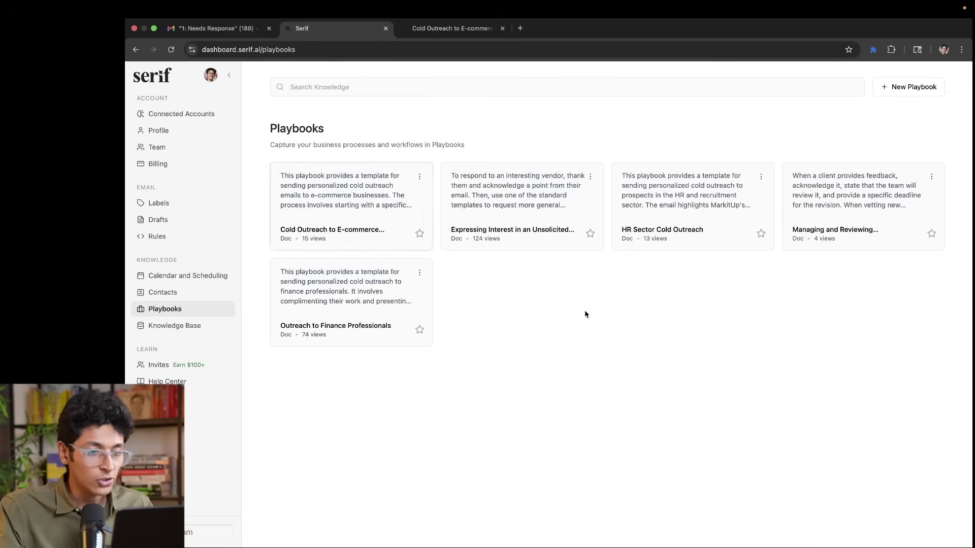
left_click(685, 192)
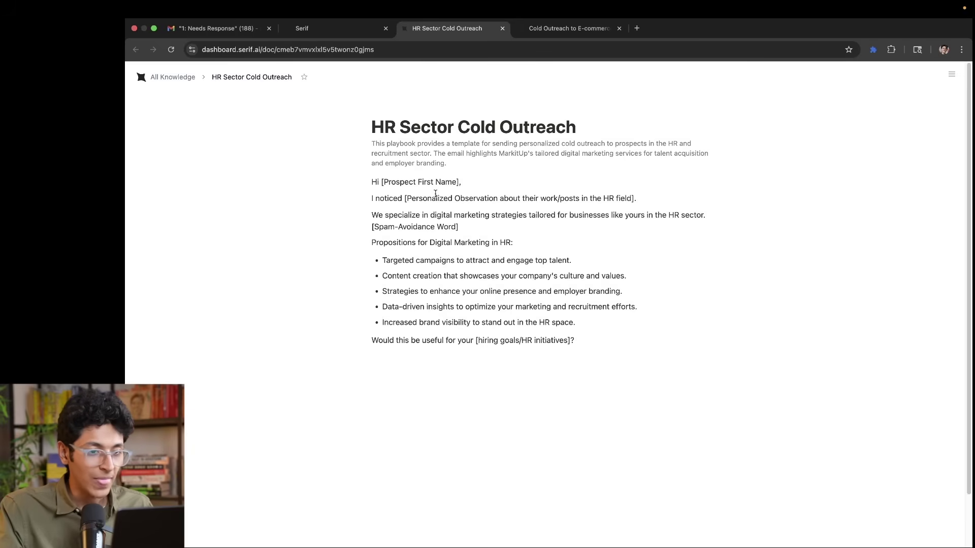
left_click_drag(373, 181, 550, 364)
left_click(588, 337)
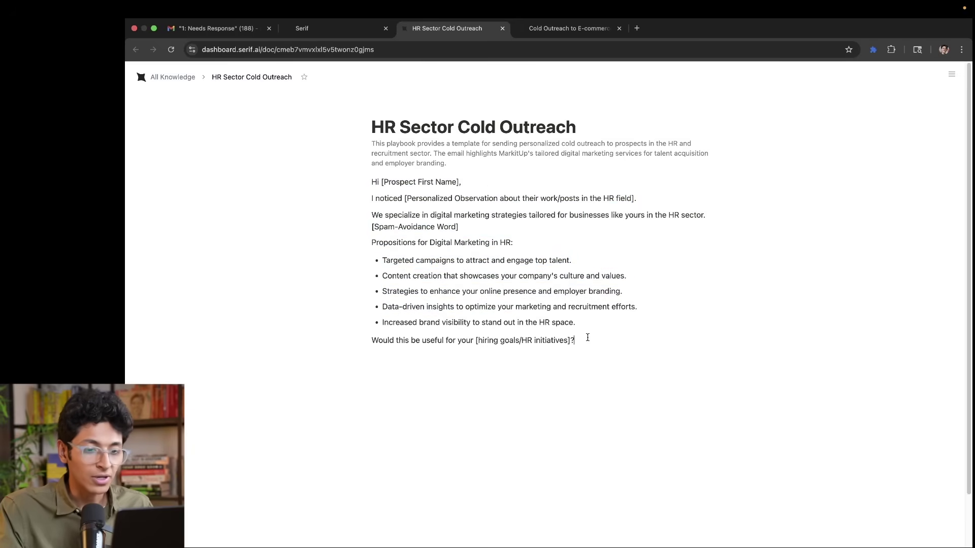
left_click(304, 29)
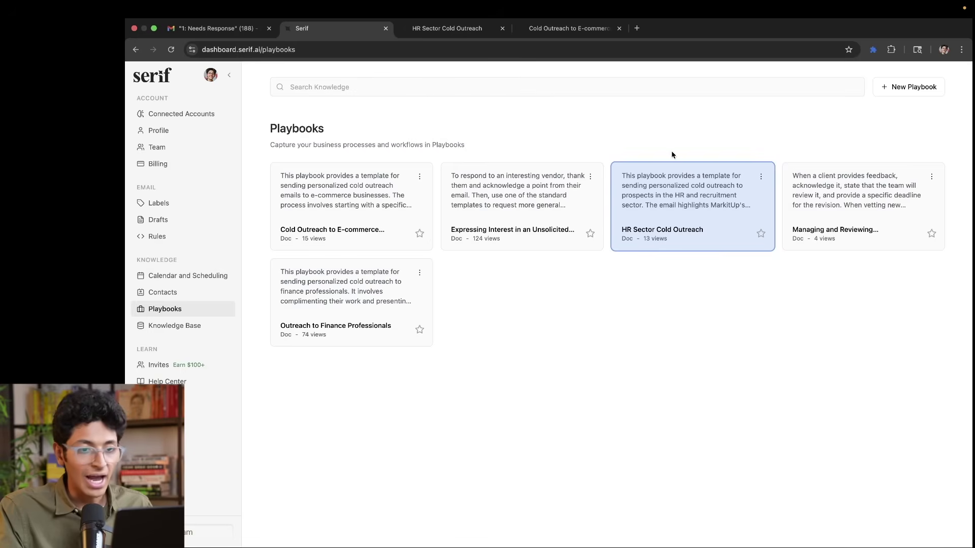
Start and cancel a new playbook, then view the Finance playbook's options menu.
left_click(907, 86)
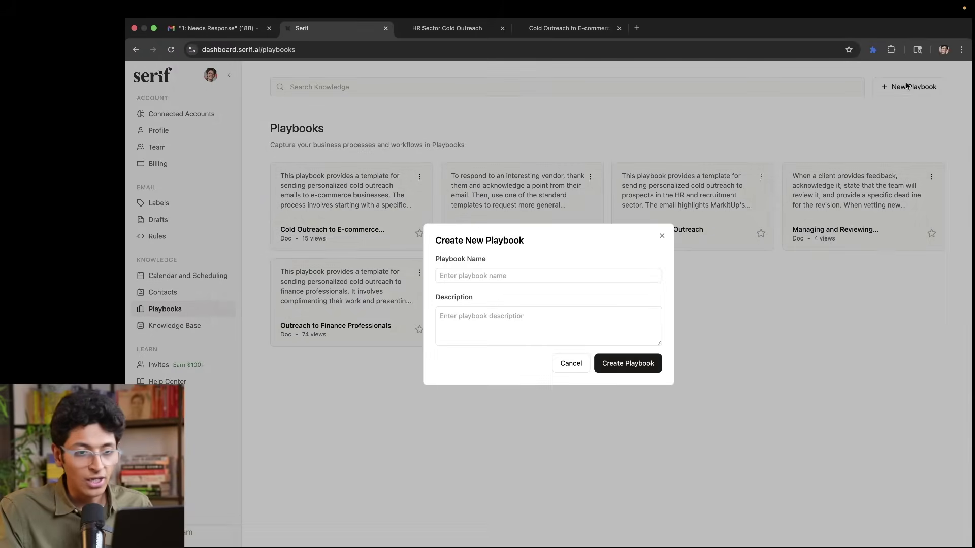
left_click(661, 236)
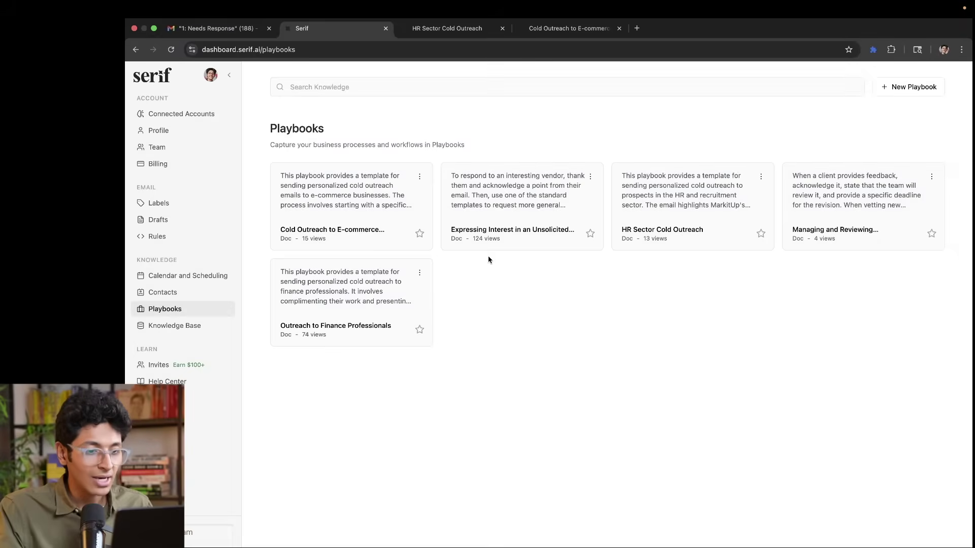
left_click(420, 274)
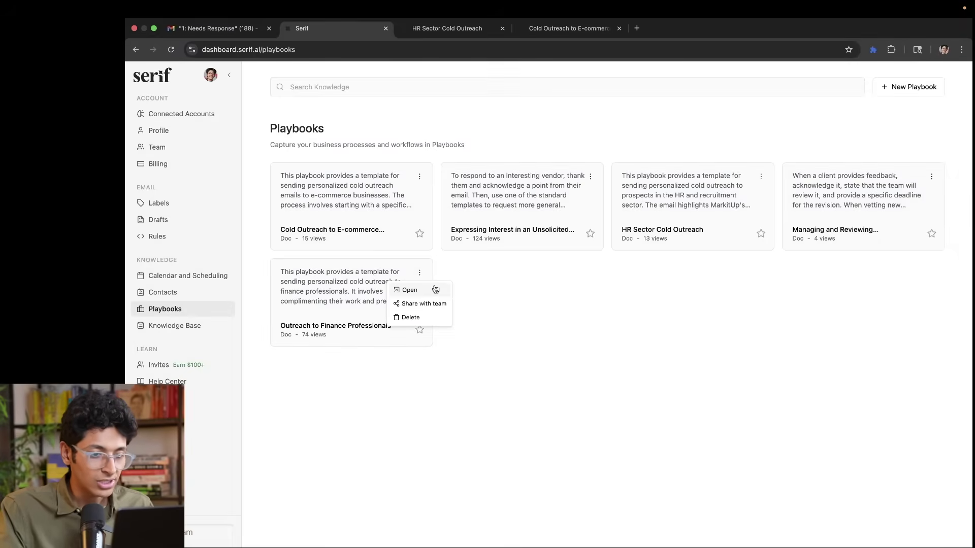
left_click(522, 296)
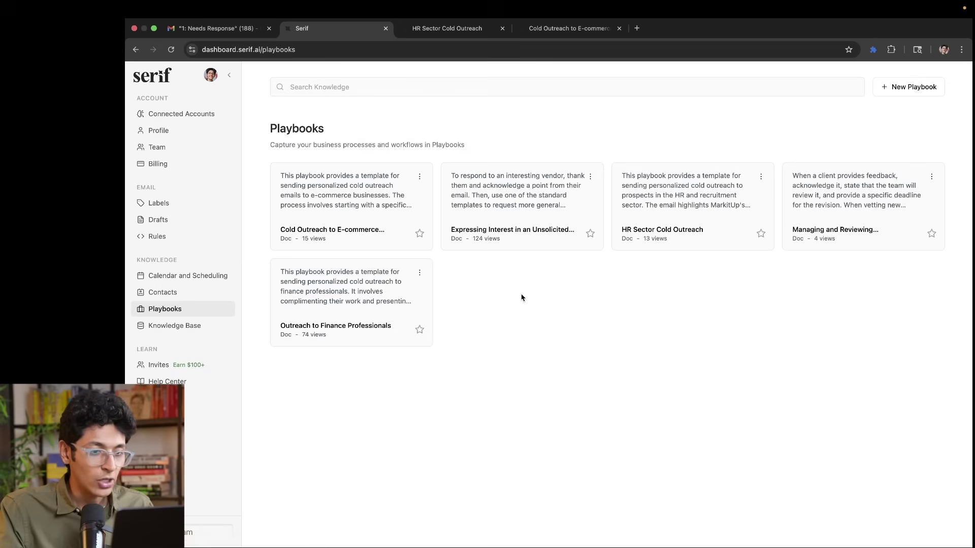
In the knowledge base, open the private folder, then Core Services & Operations.
left_click(198, 325)
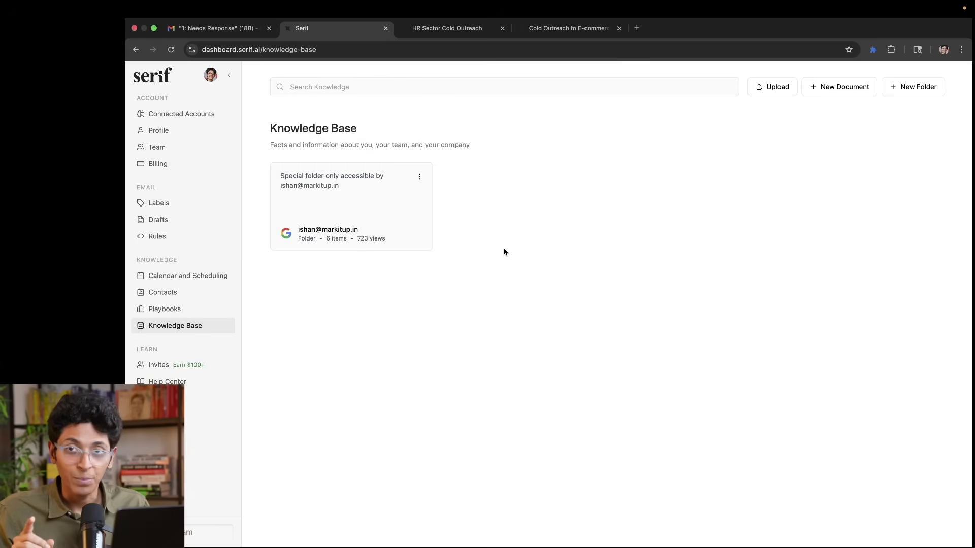
left_click(370, 217)
double_click(371, 217)
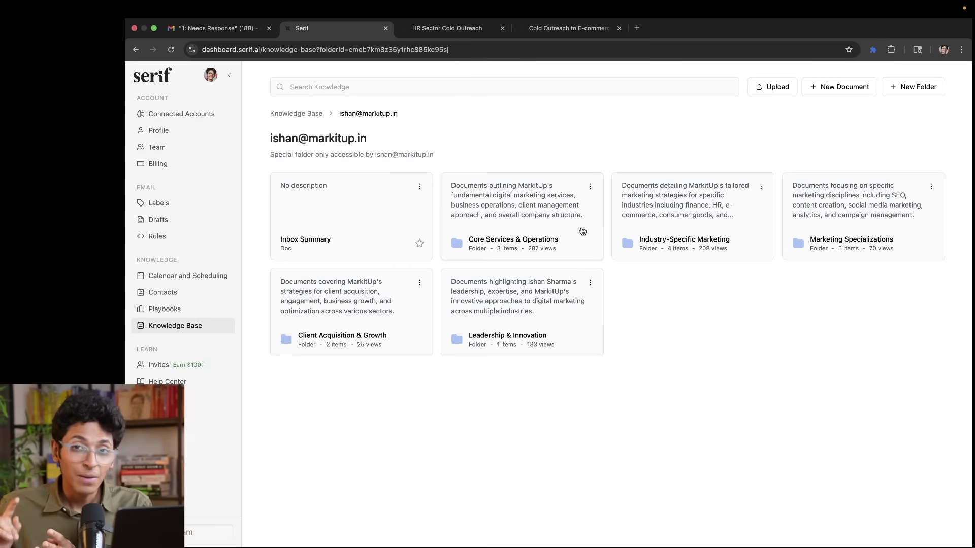
left_click(523, 205)
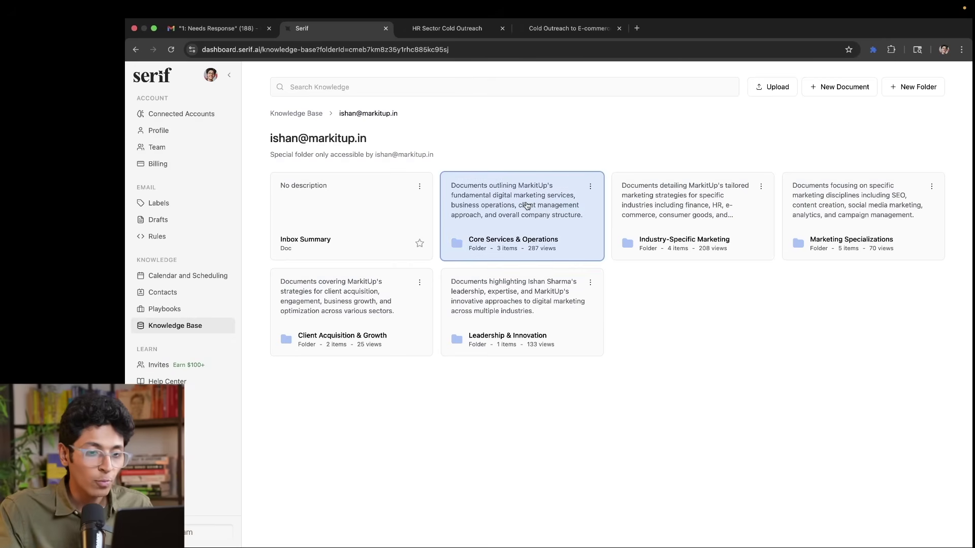
left_click(378, 207)
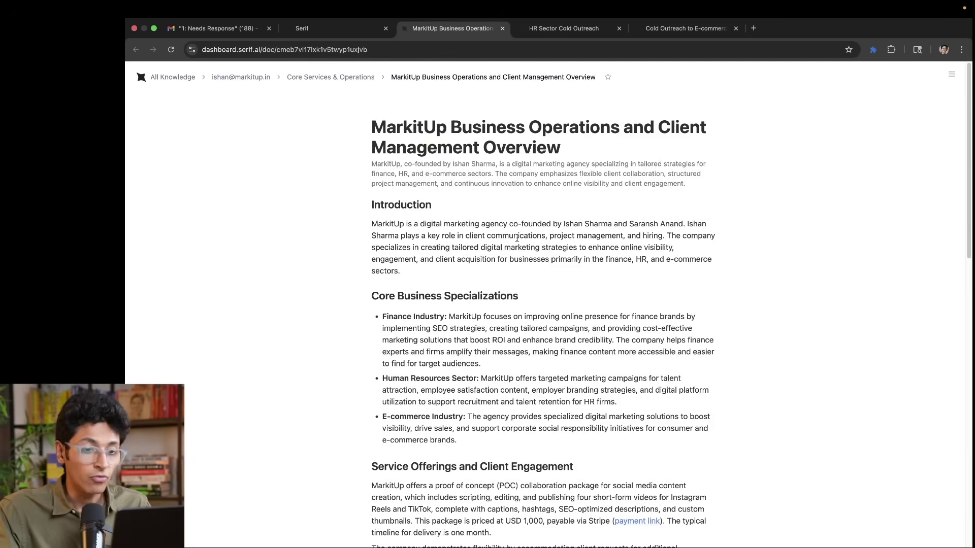
Scroll through the MarkitUp Business Operations document, then return to the Core Services & Operations folder's three documents.
scroll(517, 239, "down", 5)
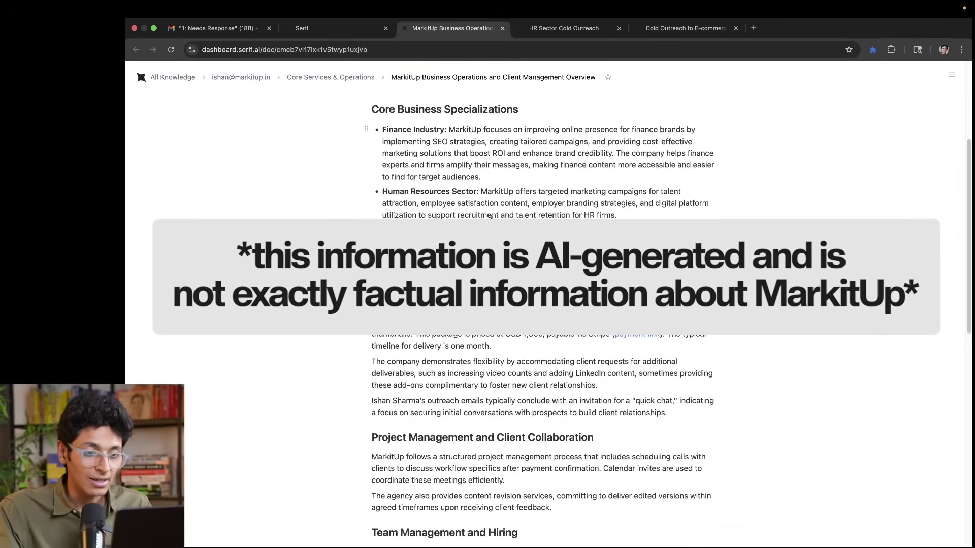
scroll(492, 217, "down", 5)
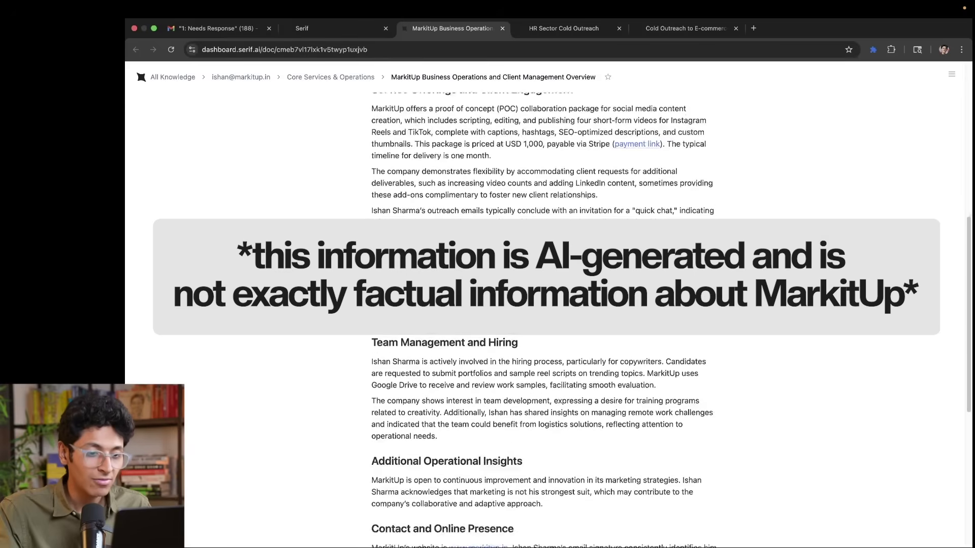
scroll(528, 305, "down", 2)
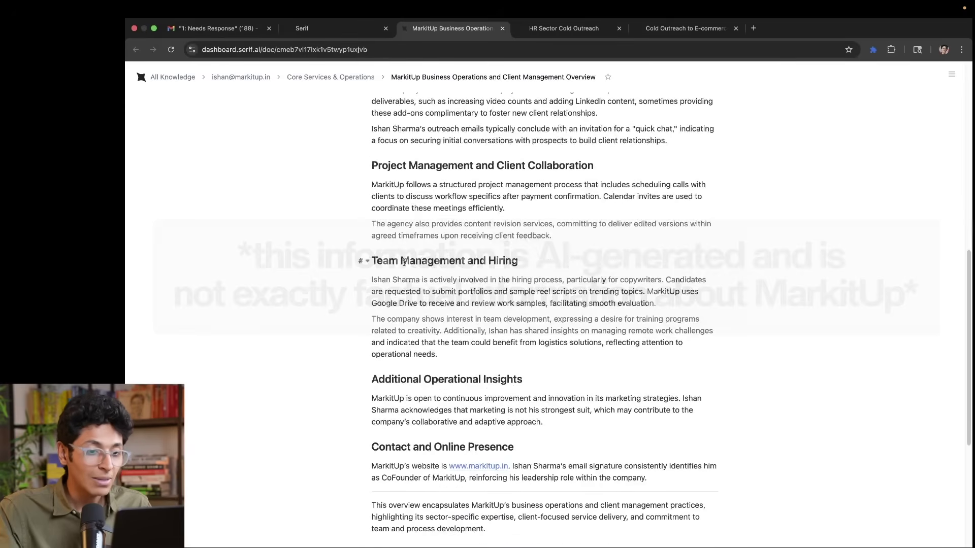
left_click_drag(401, 261, 437, 354)
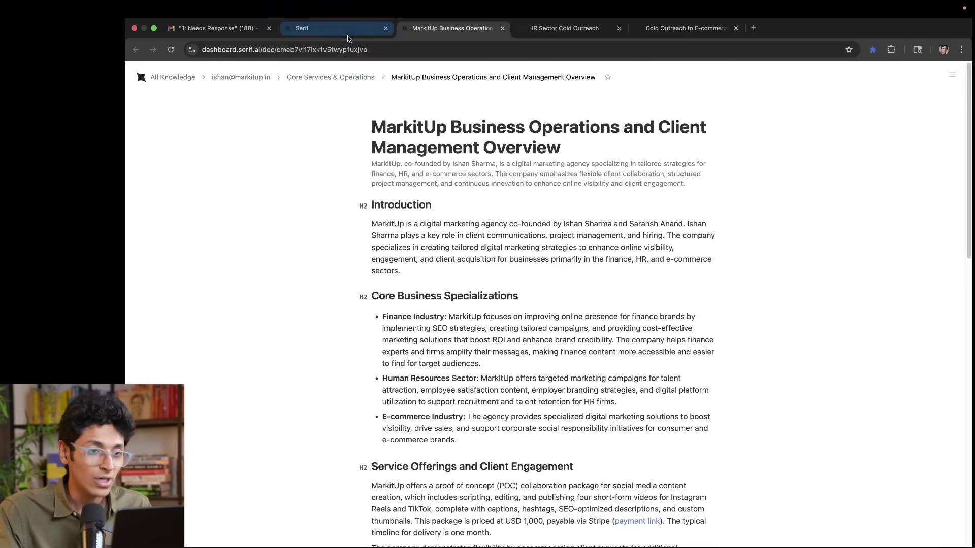
left_click(347, 34)
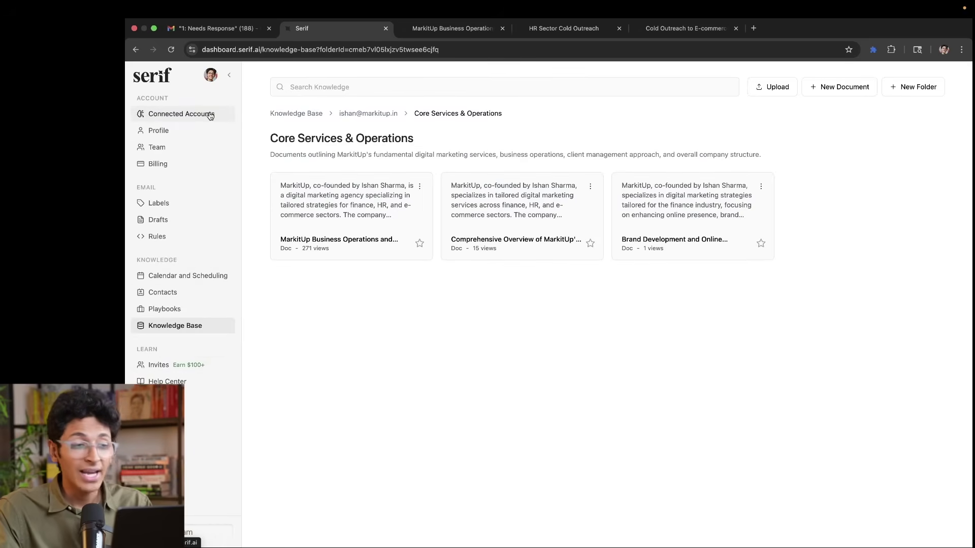
Switch to Gmail and show the full, unfiltered Inbox.
key("ctrl+shift+Tab")
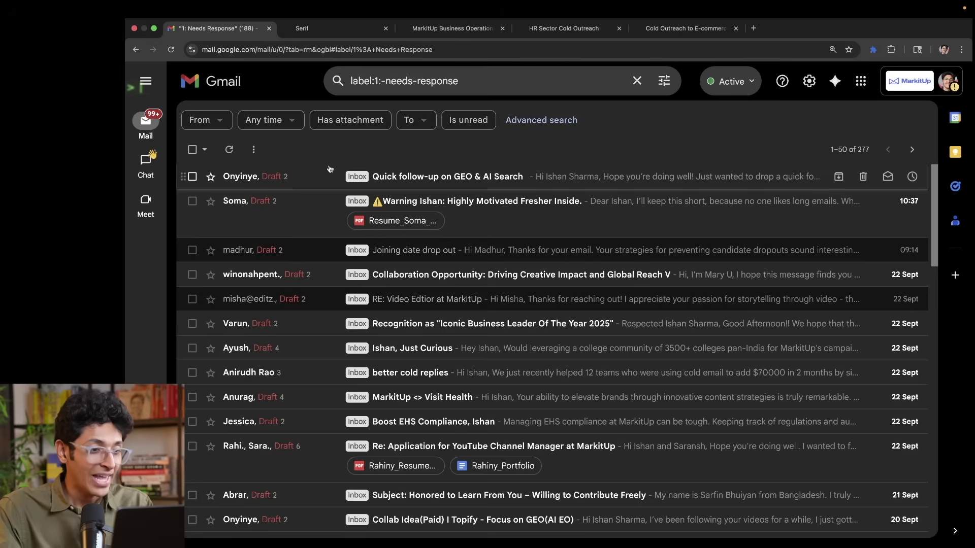
mouse_move(148, 129)
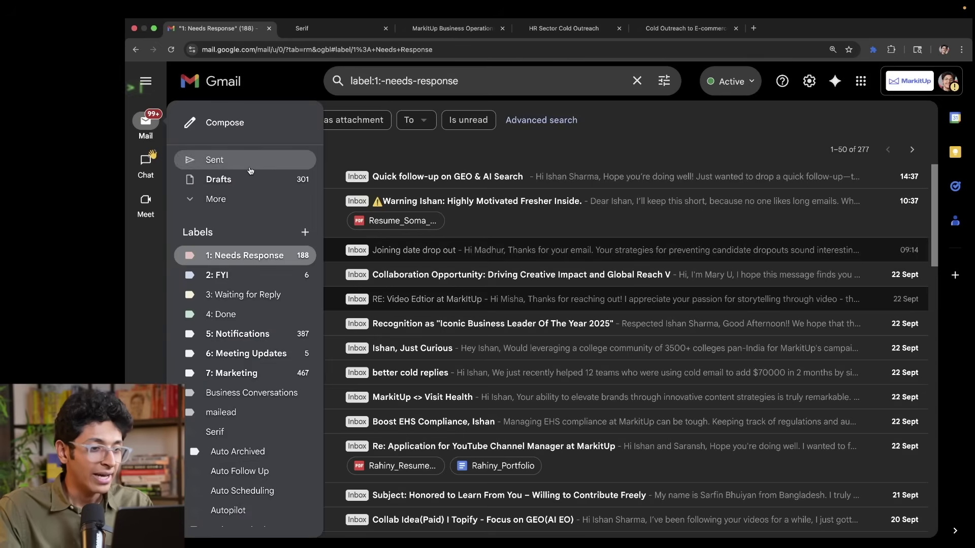
scroll(250, 170, "up", 2)
left_click(252, 161)
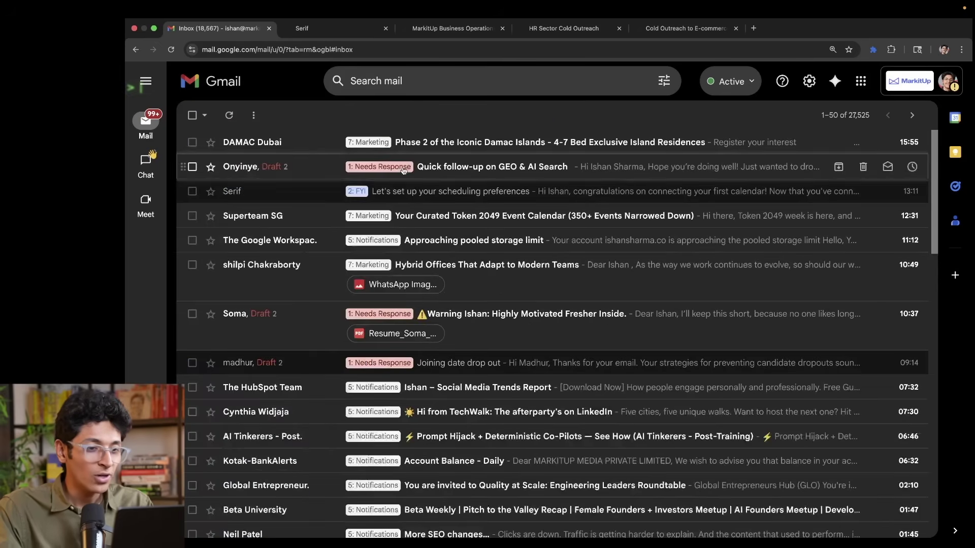
View the drafted reply on the Quick follow-up on GEO & AI Search email, then return to the inbox.
left_click(340, 170)
scroll(446, 298, "down", 3)
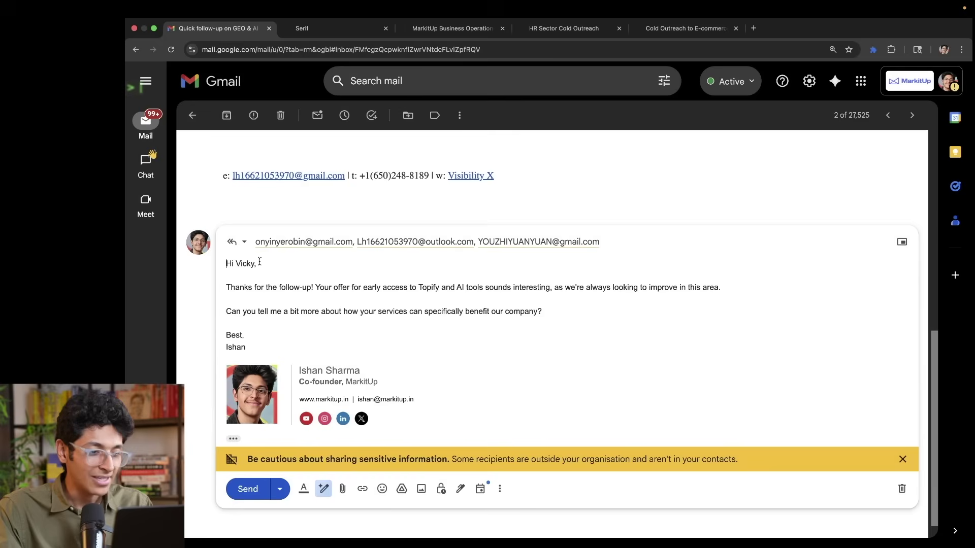
scroll(361, 323, "up", 5)
left_click(192, 115)
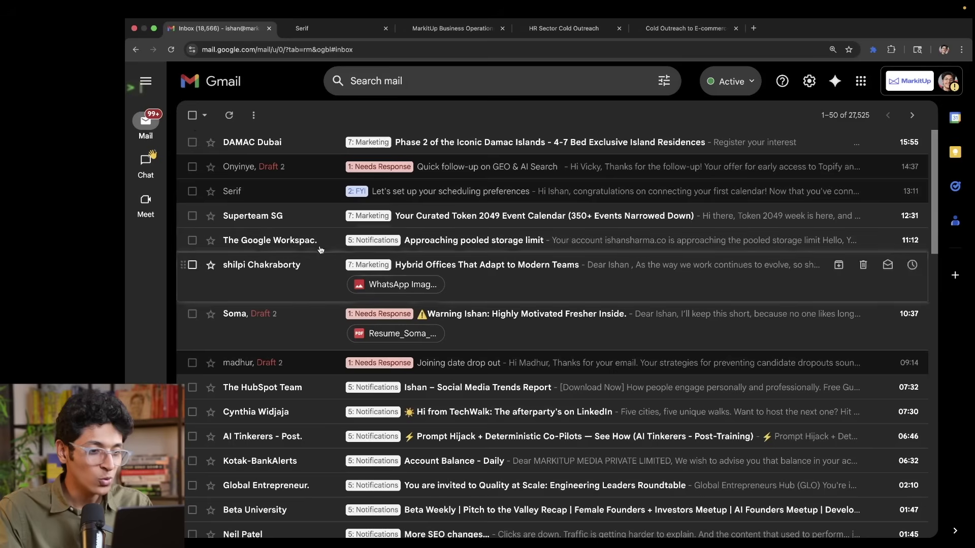
scroll(326, 335, "down", 5)
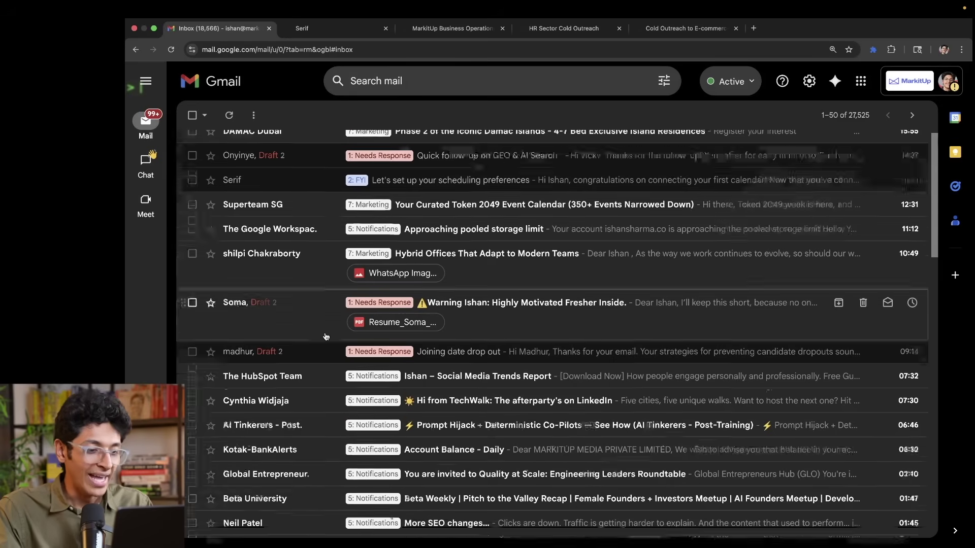